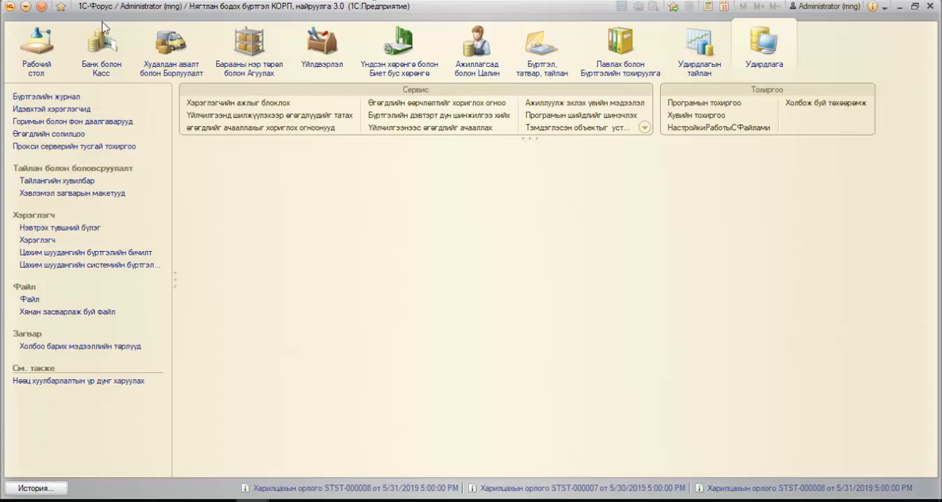
Step: Create a new Харилцахын орлого bank receipt and set its transaction type to Борлуулалтын төлбөр
{"action": "left_click", "coordinate": [111, 46]}
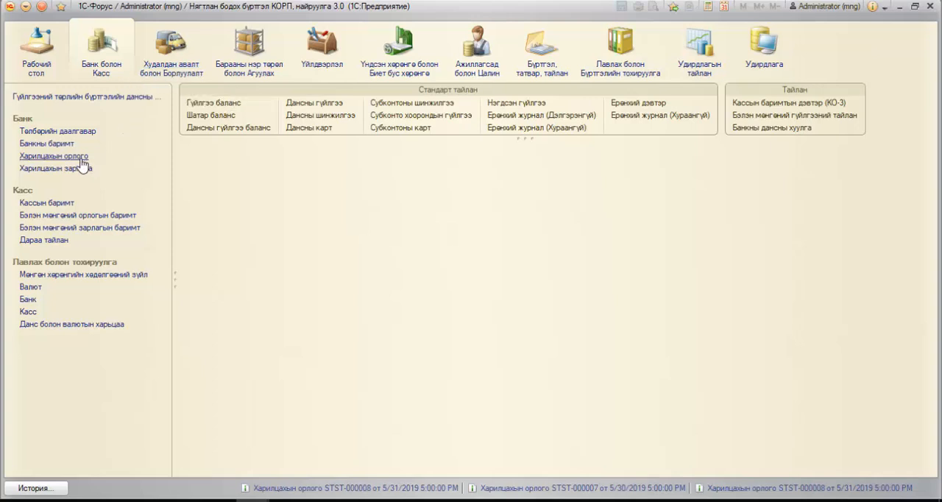
{"action": "left_click", "coordinate": [44, 157]}
{"action": "left_click", "coordinate": [212, 211]}
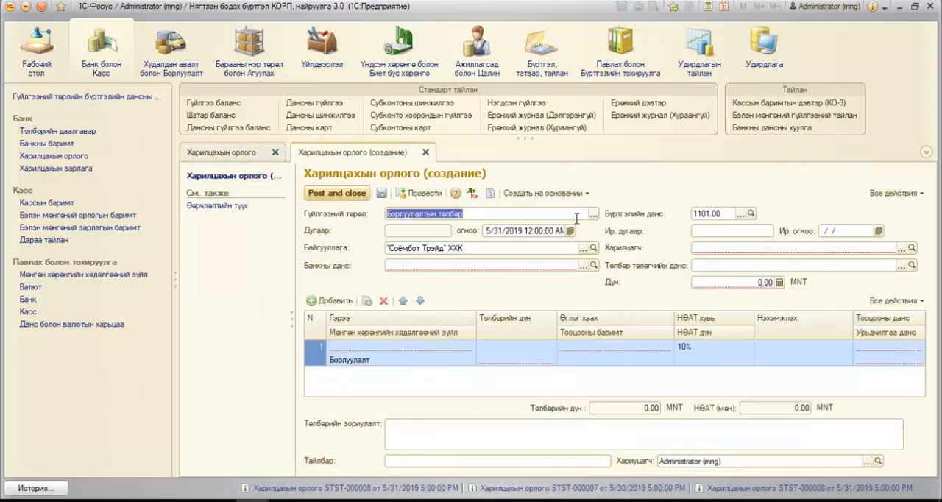
{"action": "left_click", "coordinate": [593, 214]}
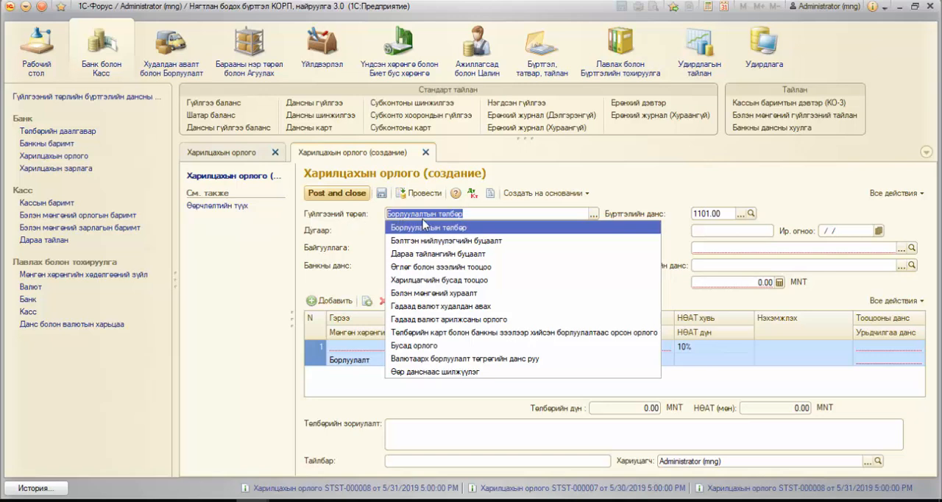
{"action": "left_click", "coordinate": [486, 228]}
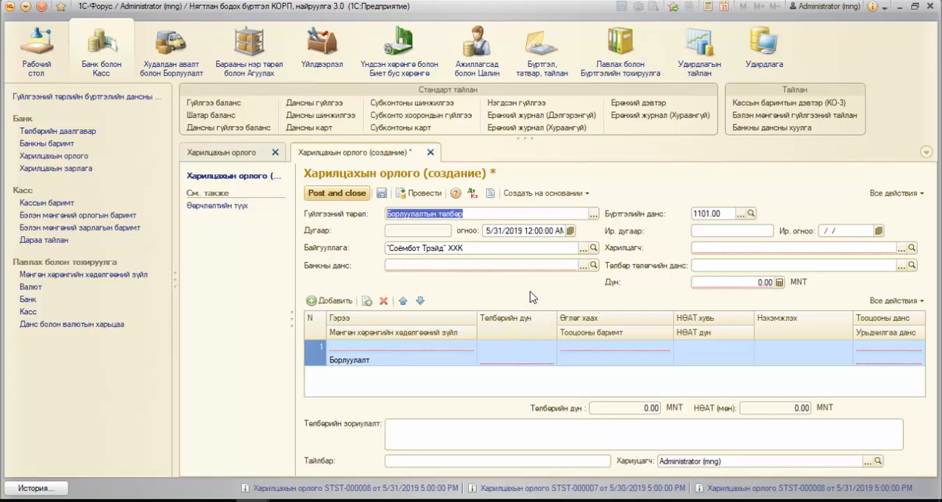
Step: Open the Бараа болон үйлчилгээний борлуулалт sales list and filter it to the counterparty Барууд ХХК
{"action": "left_click", "coordinate": [171, 68]}
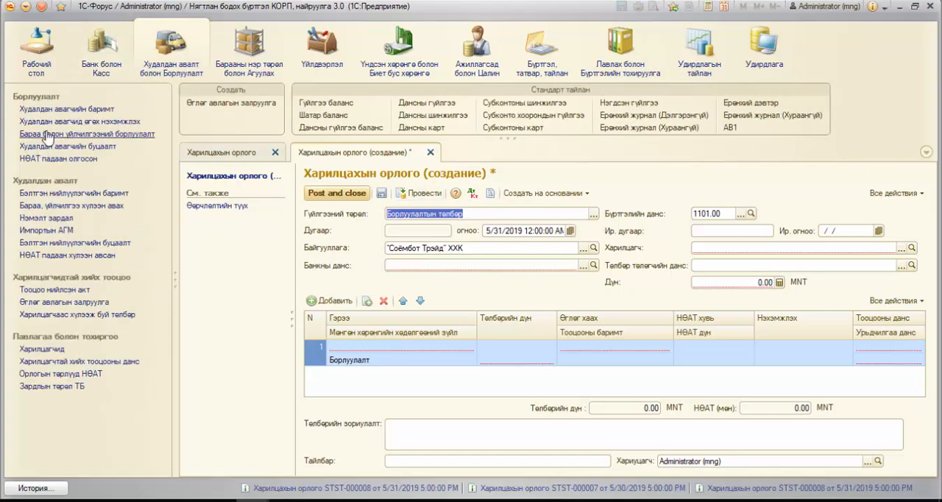
{"action": "left_click", "coordinate": [128, 135]}
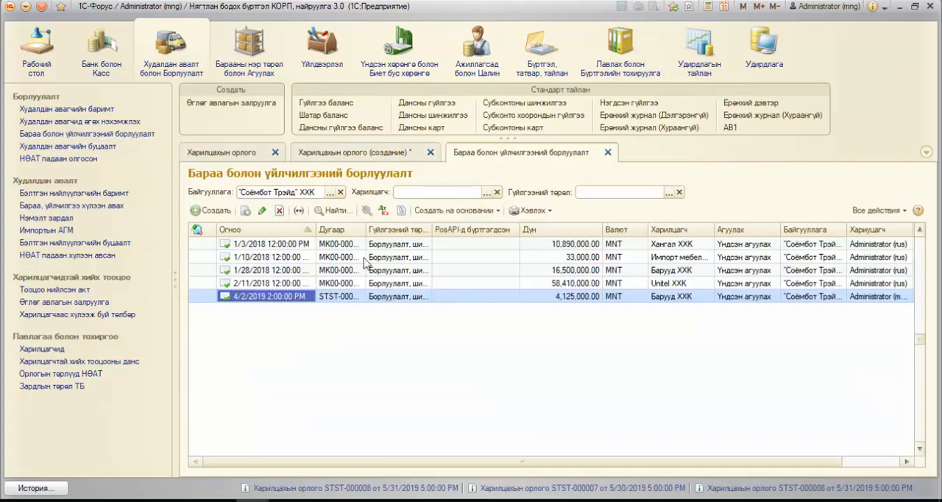
{"action": "left_click", "coordinate": [680, 296]}
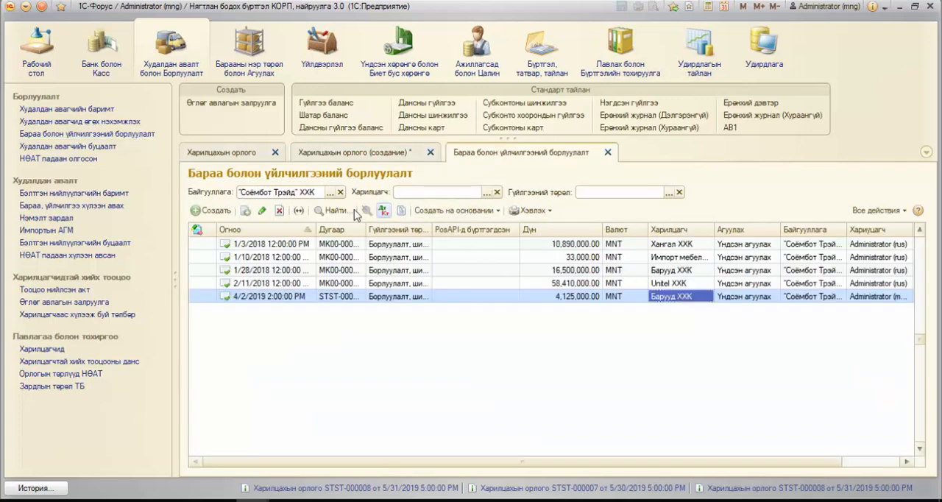
{"action": "left_click", "coordinate": [684, 272]}
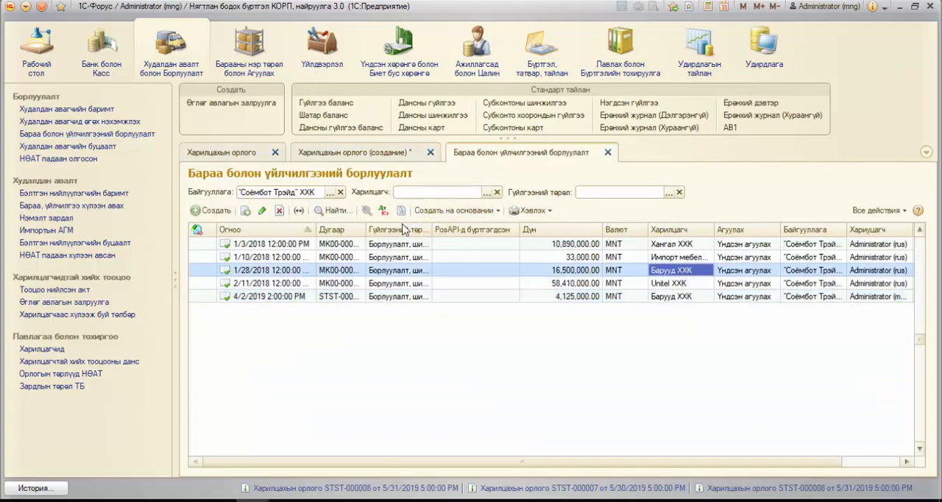
{"action": "left_click", "coordinate": [335, 211]}
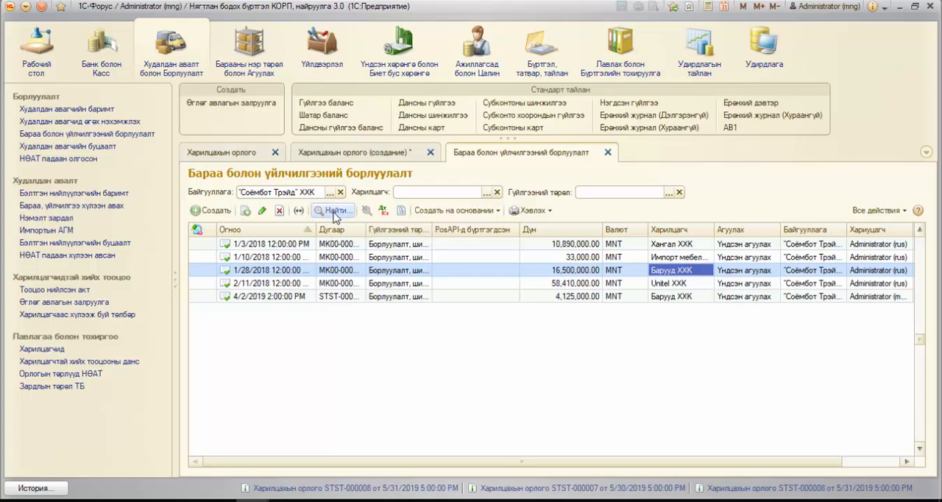
{"action": "left_click", "coordinate": [440, 388]}
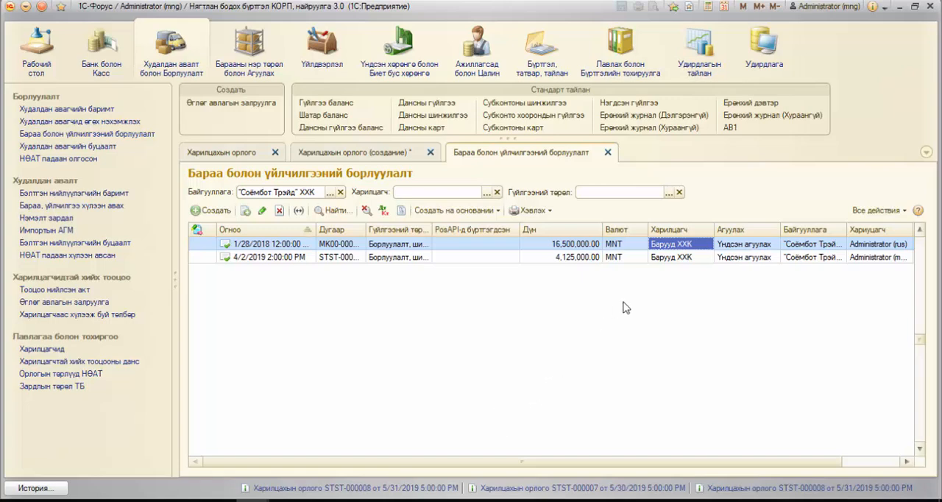
Step: Examine the dates, amounts and counterparty of the filtered sales documents for Барууд ХХК
{"action": "left_click", "coordinate": [584, 257]}
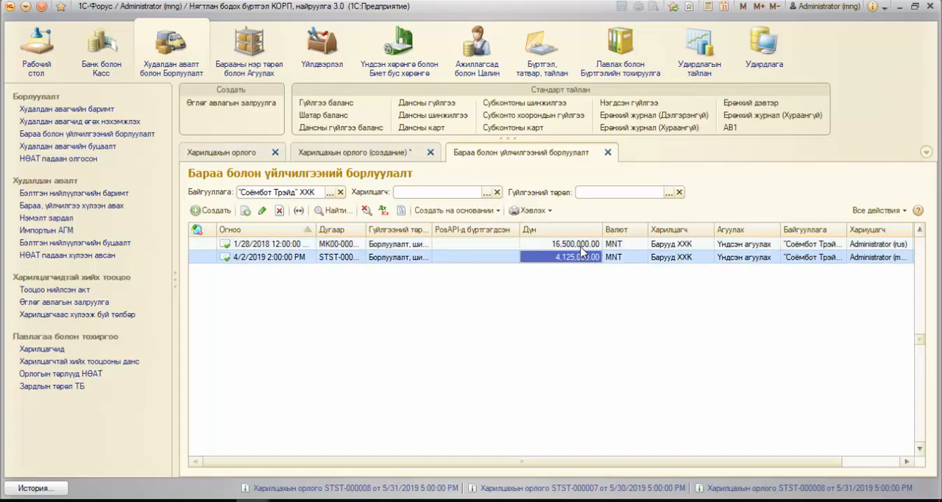
{"action": "left_click", "coordinate": [582, 249]}
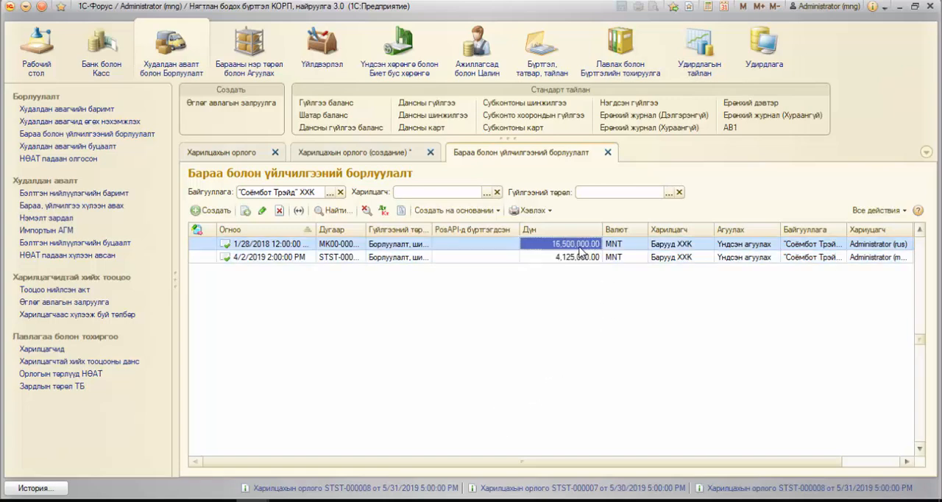
{"action": "left_click", "coordinate": [302, 243]}
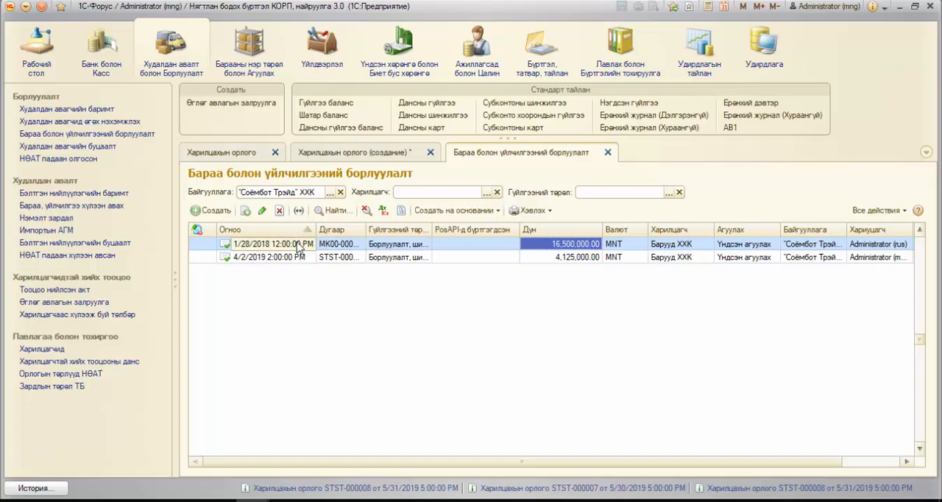
{"action": "left_click", "coordinate": [564, 245]}
{"action": "left_click", "coordinate": [262, 256]}
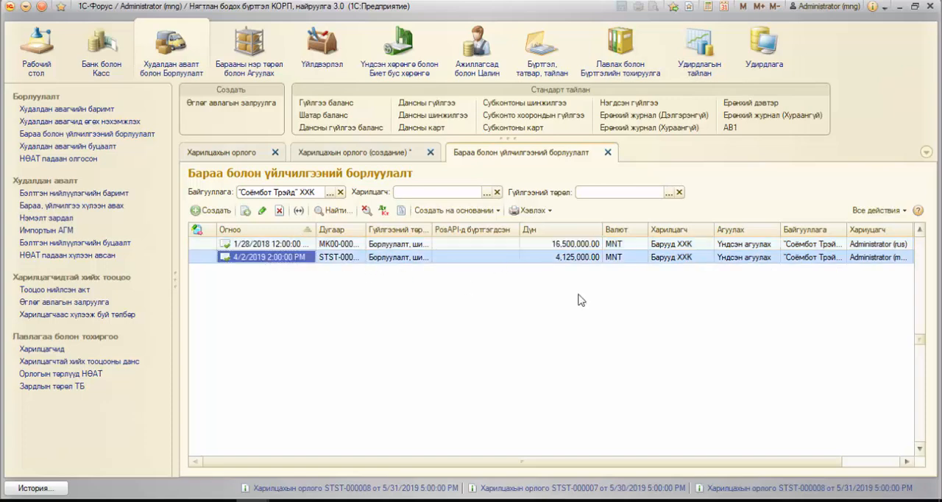
{"action": "left_click", "coordinate": [574, 258]}
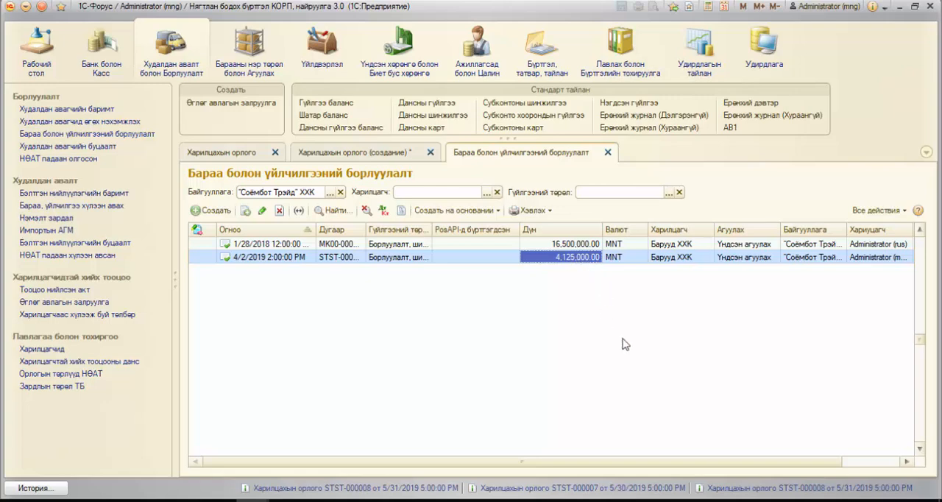
{"action": "left_click", "coordinate": [668, 258]}
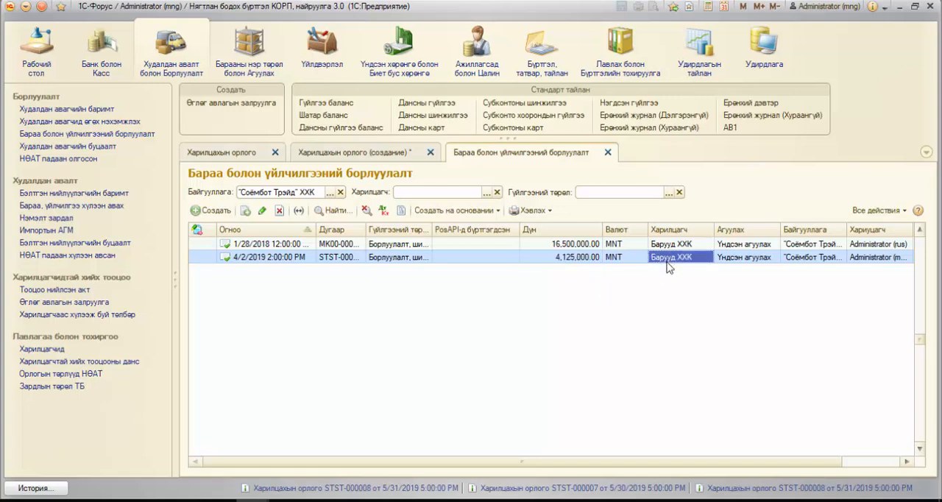
Step: Return to the new bank receipt and set its bank account to the Худалдаа хөгжлийн банк MNT account
{"action": "left_click", "coordinate": [350, 155]}
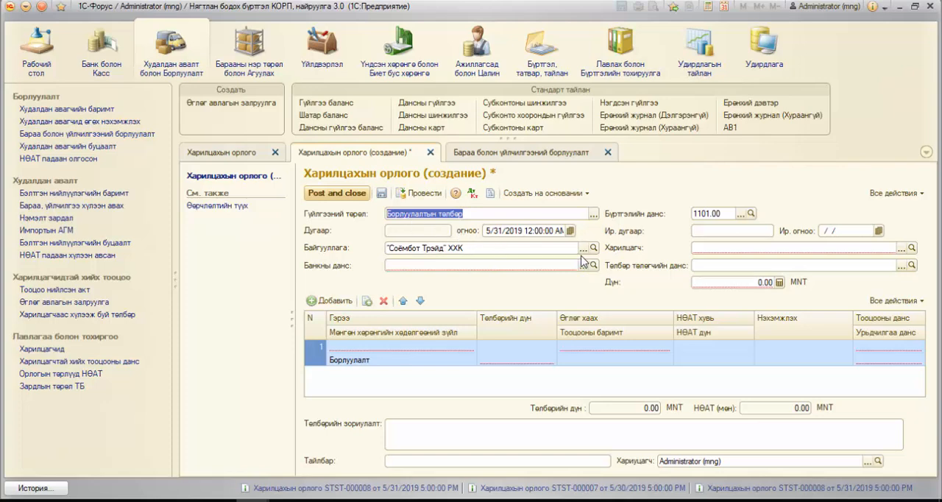
{"action": "left_click", "coordinate": [584, 266]}
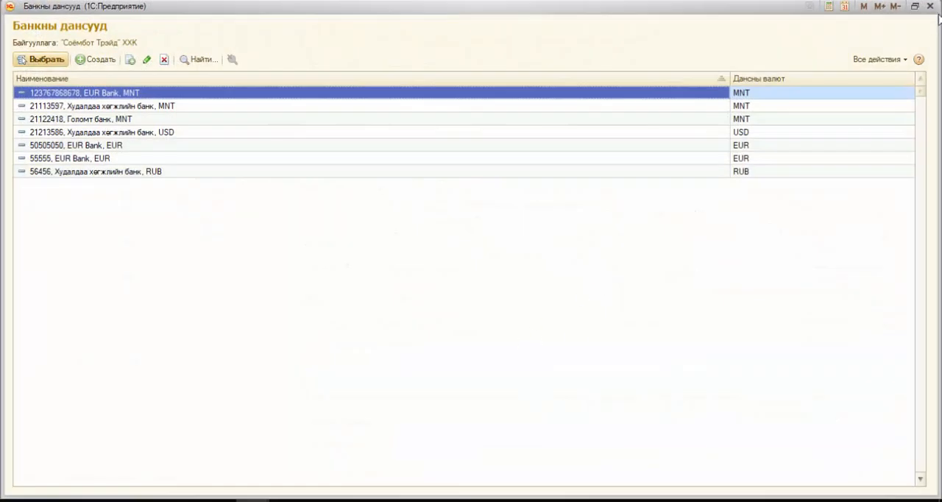
{"action": "left_click", "coordinate": [930, 6]}
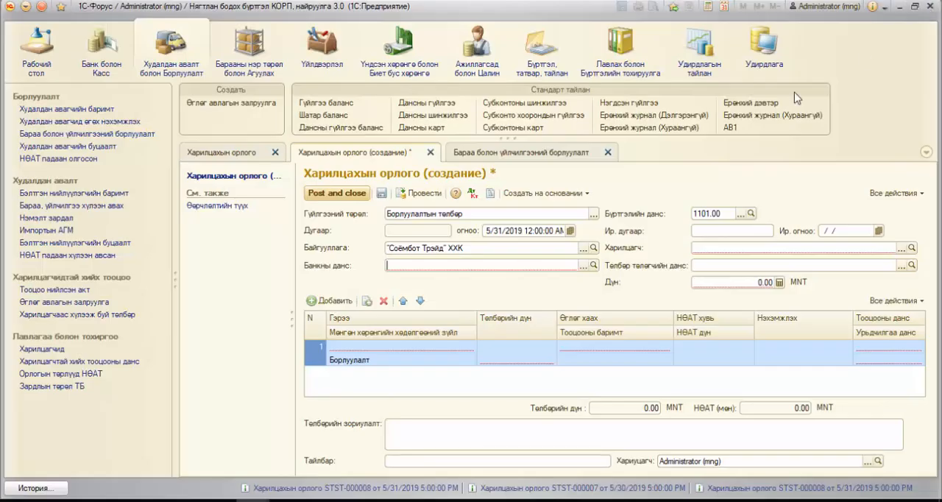
{"action": "left_click", "coordinate": [583, 265]}
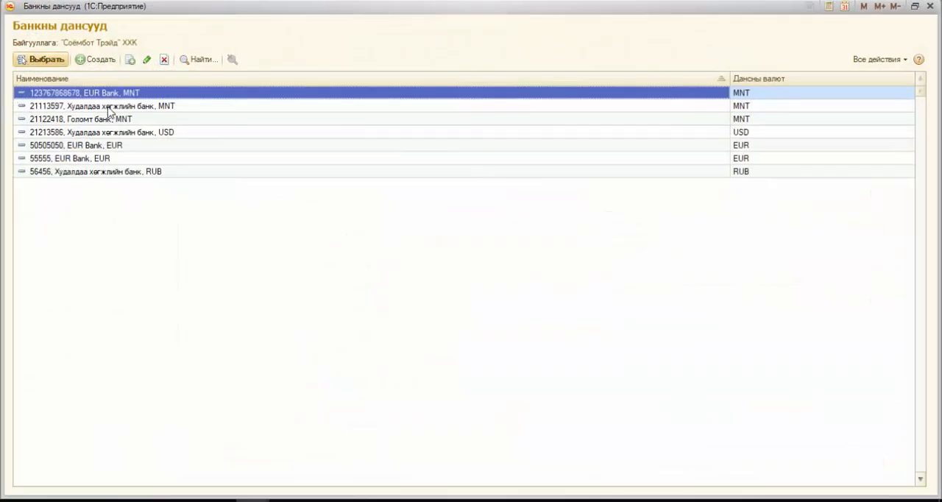
{"action": "left_click", "coordinate": [109, 110]}
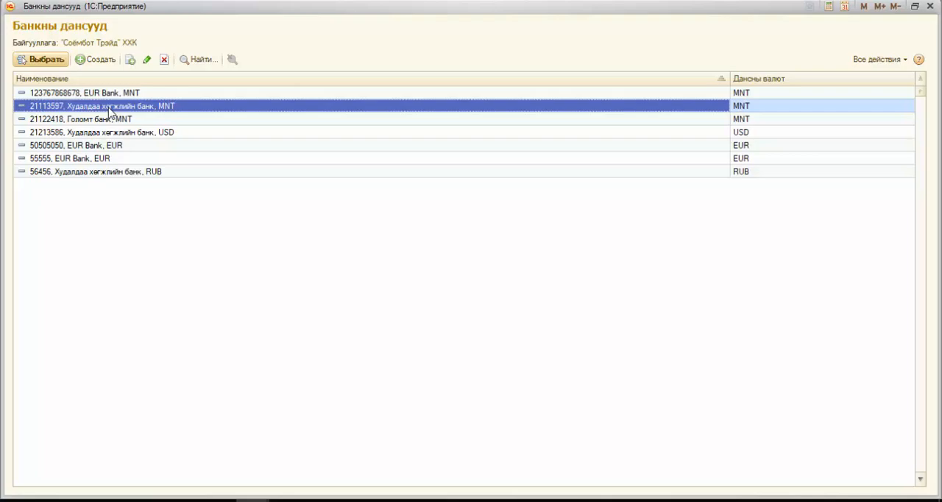
{"action": "left_click", "coordinate": [45, 61]}
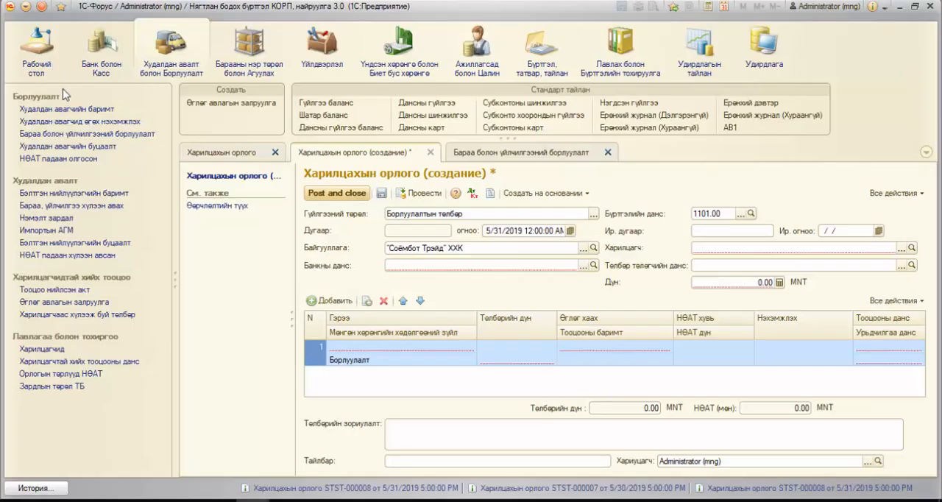
{"action": "left_click", "coordinate": [584, 266]}
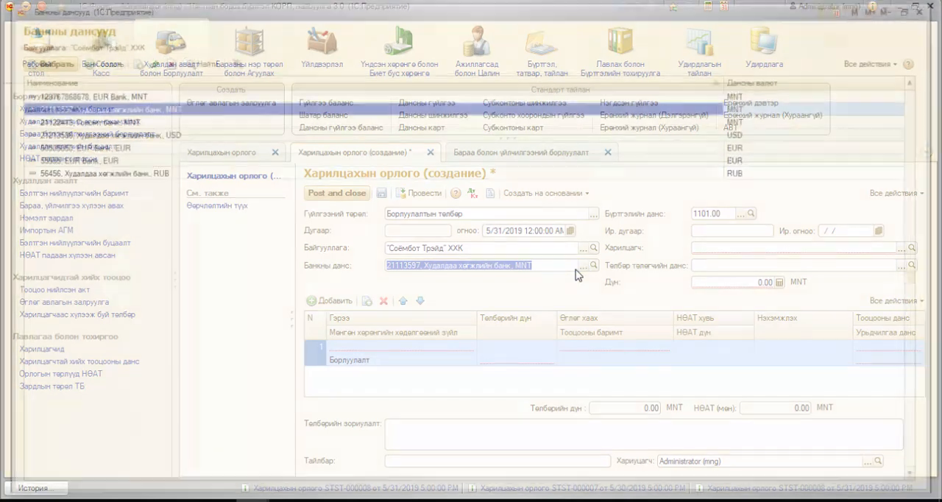
{"action": "left_click", "coordinate": [96, 60]}
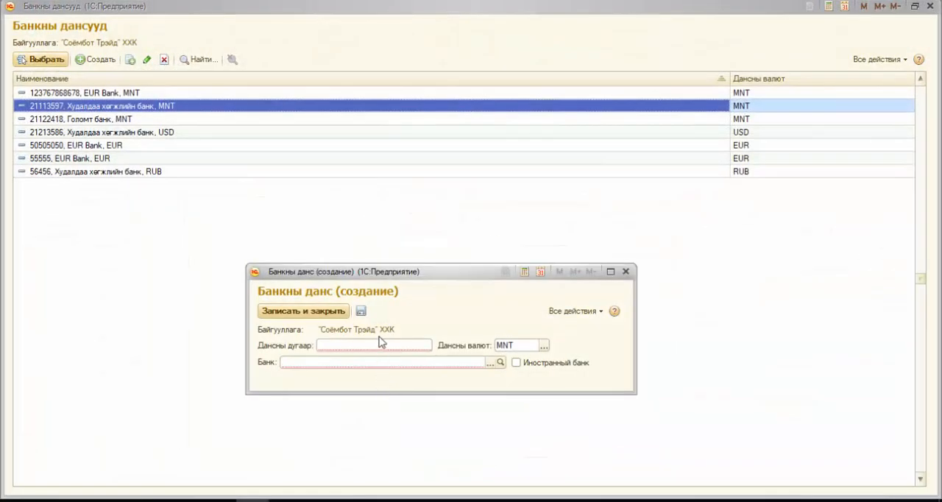
{"action": "type", "text": "55"}
{"action": "left_click", "coordinate": [519, 345]}
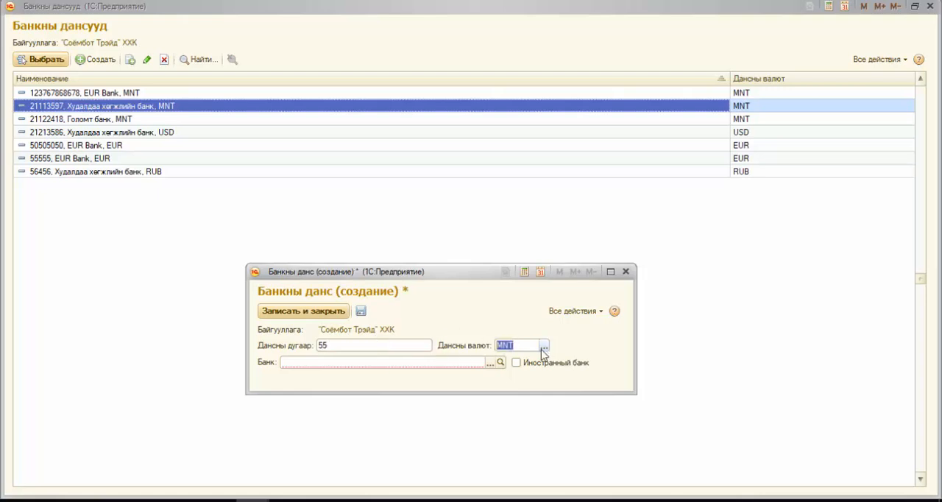
{"action": "left_click", "coordinate": [490, 363]}
{"action": "left_click", "coordinate": [606, 193]}
{"action": "left_click", "coordinate": [625, 271]}
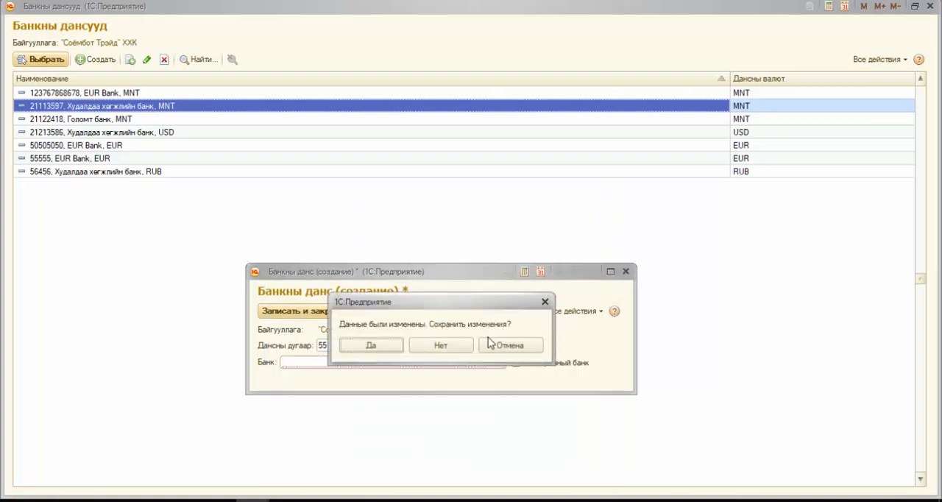
{"action": "left_click", "coordinate": [463, 350]}
{"action": "left_click", "coordinate": [31, 60]}
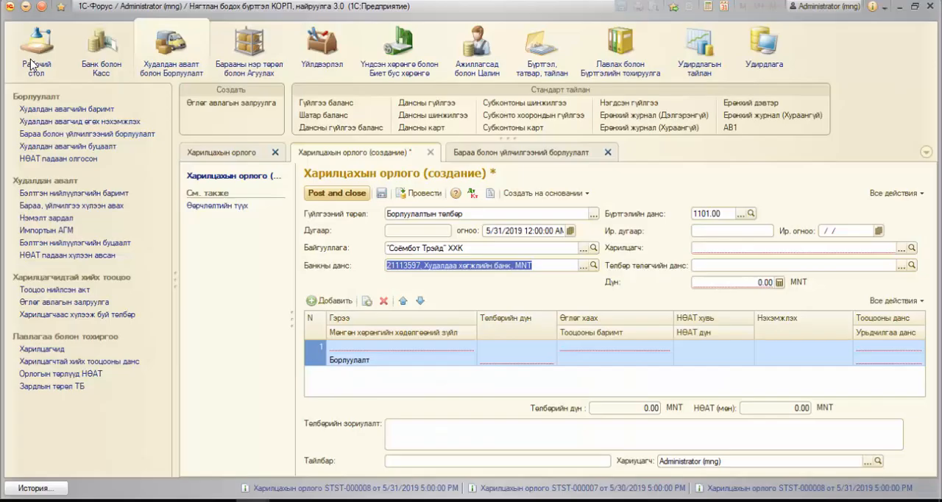
{"action": "left_click", "coordinate": [745, 280]}
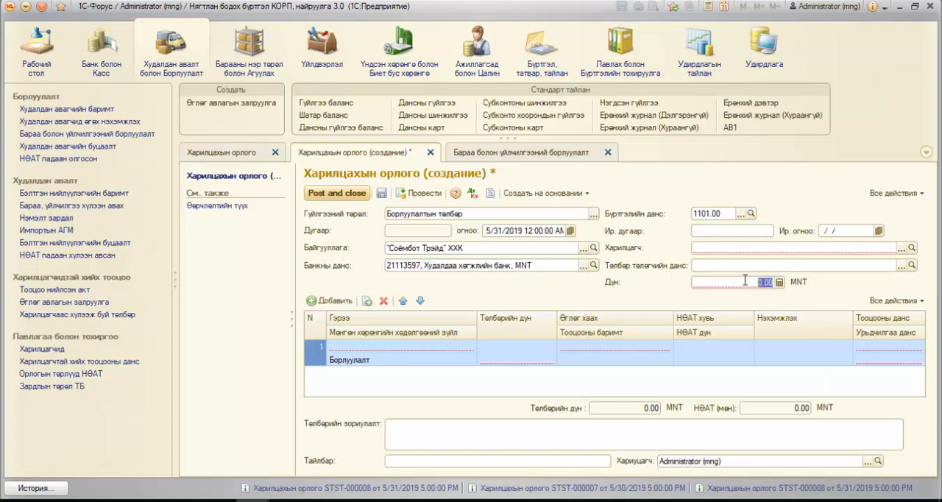
{"action": "left_click", "coordinate": [619, 348]}
{"action": "left_click", "coordinate": [519, 352]}
{"action": "left_click", "coordinate": [451, 349]}
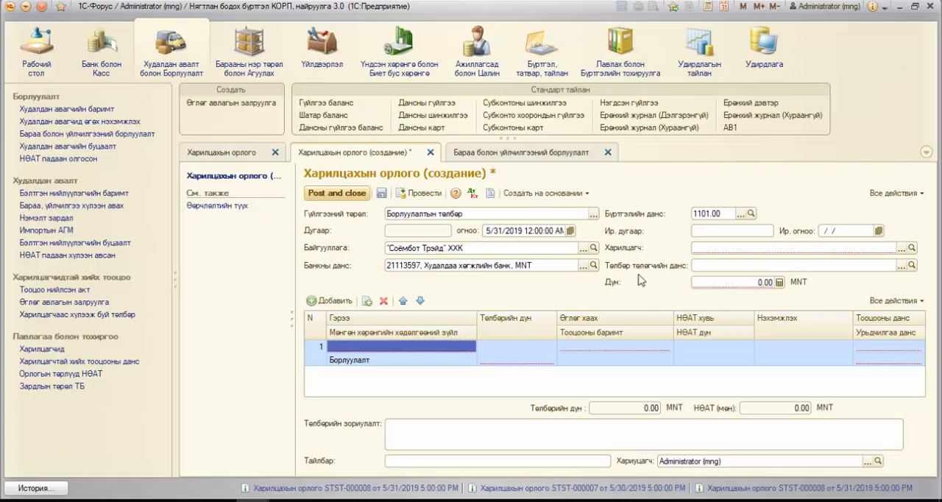
Step: Set the receipt's counterparty to Барууд ХХК from the name suggestions
{"action": "left_click", "coordinate": [898, 249]}
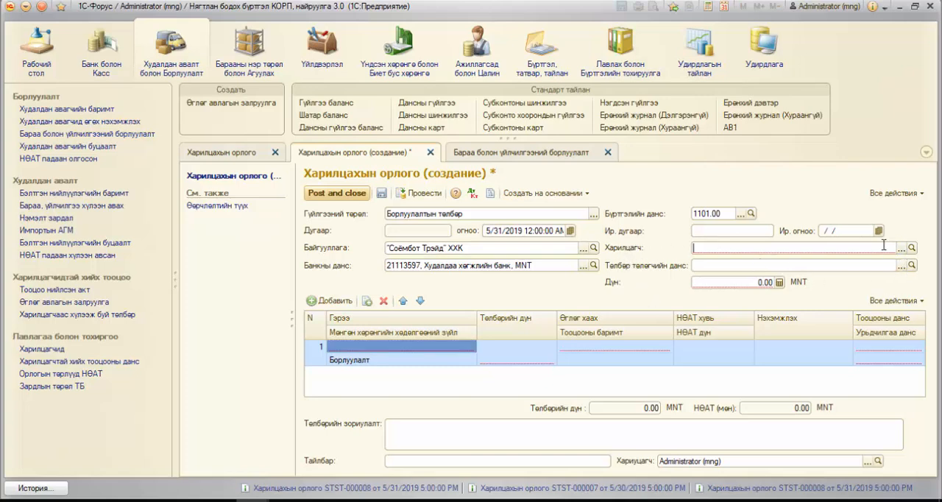
{"action": "type", "text": "Б"}
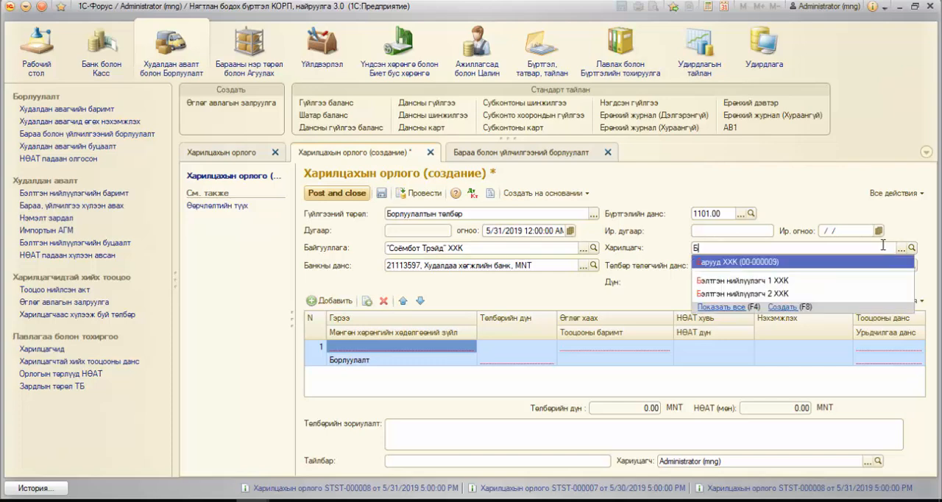
{"action": "left_click", "coordinate": [858, 264]}
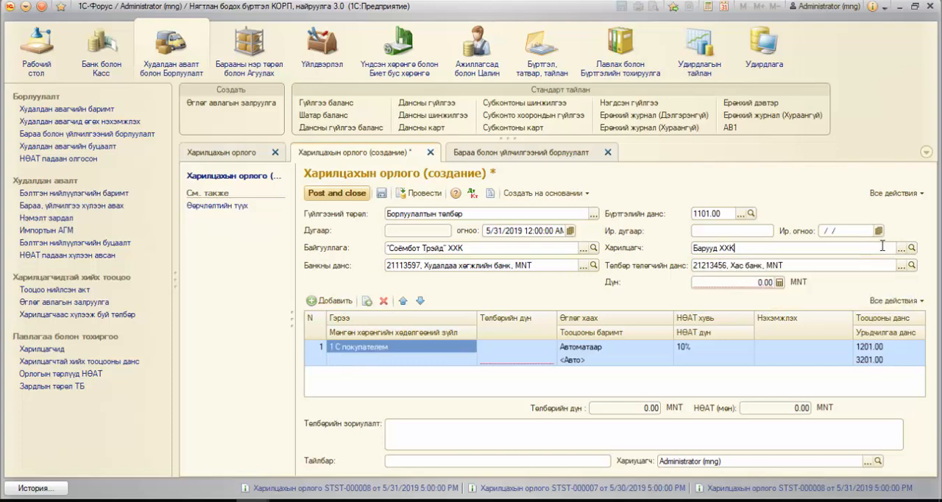
Step: Clear the receipt's Харилцагч field and choose Барууд ХХК again from the Харилцагчид directory
{"action": "key", "text": "BackSpace"}
{"action": "key", "text": "BackSpace"}
{"action": "key", "text": "BackSpace"}
{"action": "key", "text": "BackSpace"}
{"action": "key", "text": "BackSpace"}
{"action": "key", "text": "BackSpace"}
{"action": "key", "text": "BackSpace"}
{"action": "key", "text": "BackSpace"}
{"action": "key", "text": "BackSpace"}
{"action": "key", "text": "BackSpace"}
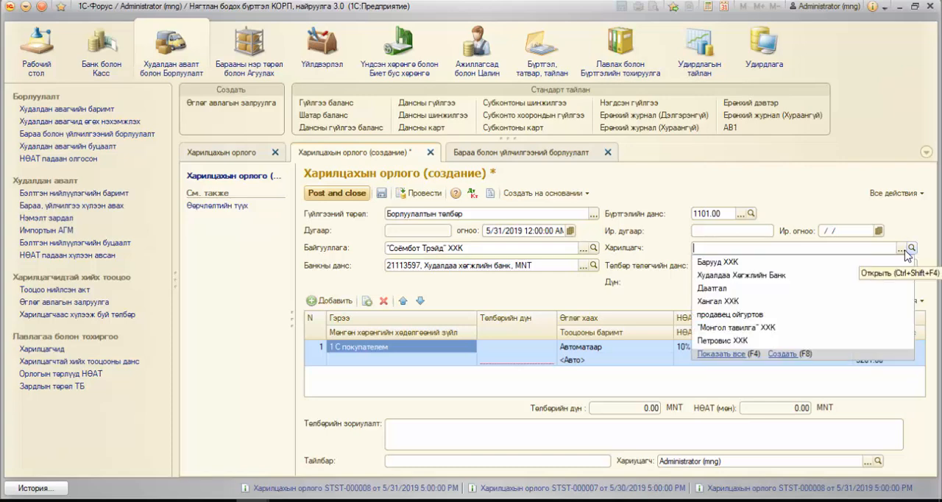
{"action": "left_click", "coordinate": [902, 249]}
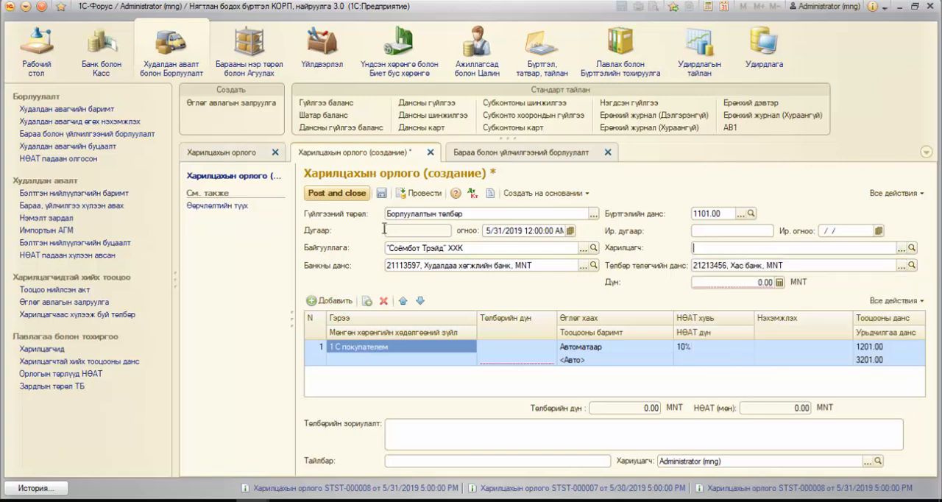
{"action": "left_click", "coordinate": [902, 249]}
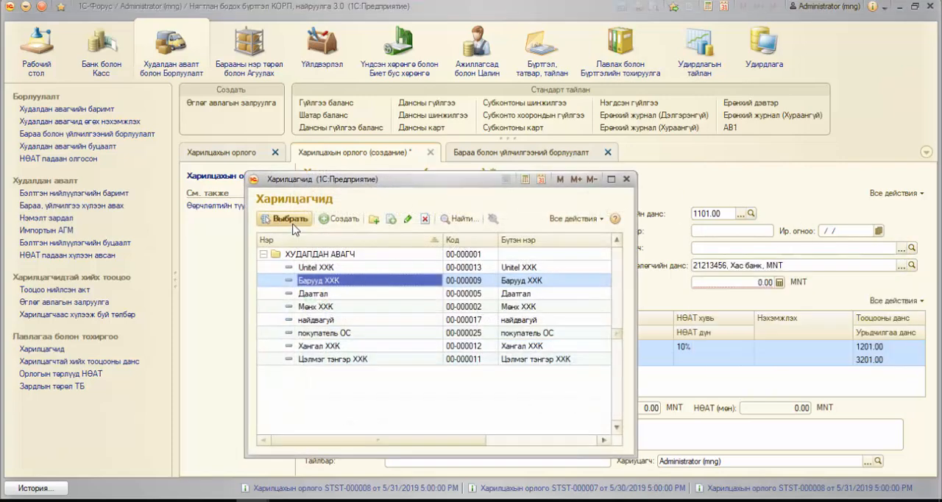
{"action": "left_click", "coordinate": [293, 221]}
Step: Set the receipt's total amount (Дүн) to 20,000,000.00 MNT
{"action": "left_click", "coordinate": [767, 285]}
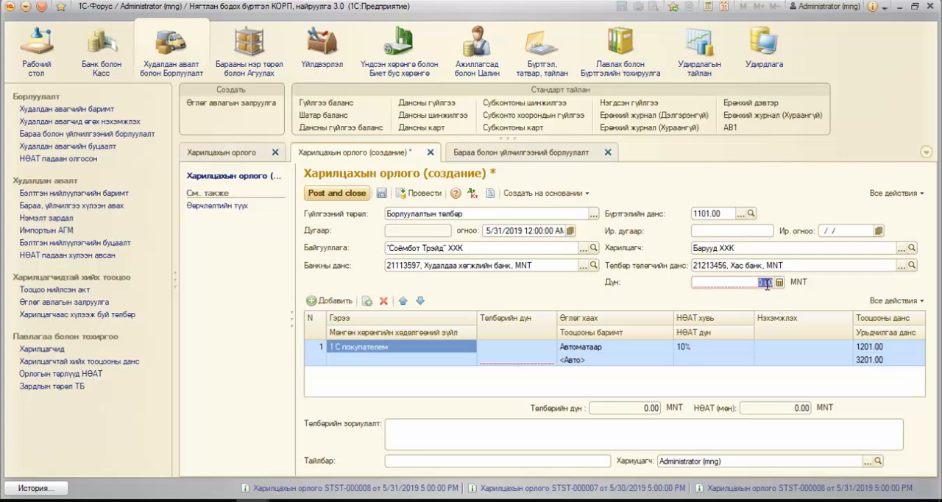
{"action": "type", "text": "20,000,00"}
{"action": "key", "text": "Return"}
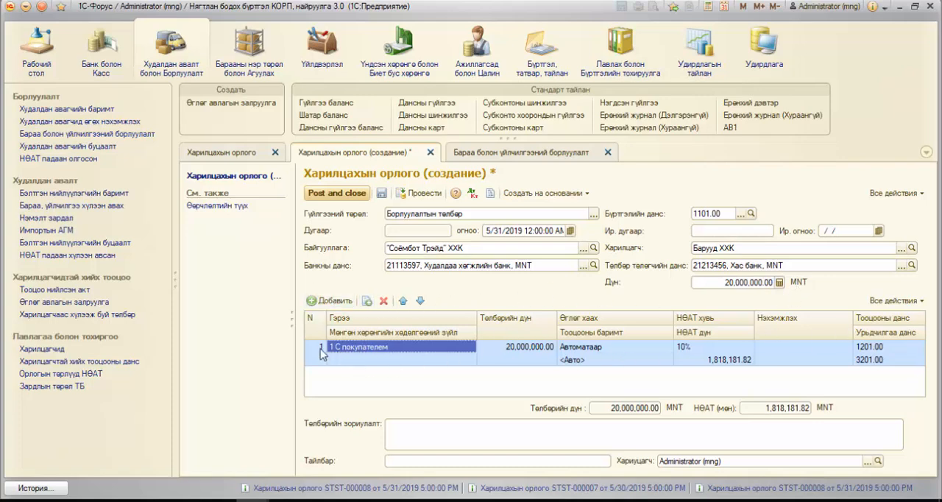
Step: Choose the contract 1 С покупателем for the payment row from the counterparty's contract list
{"action": "double_click", "coordinate": [440, 347]}
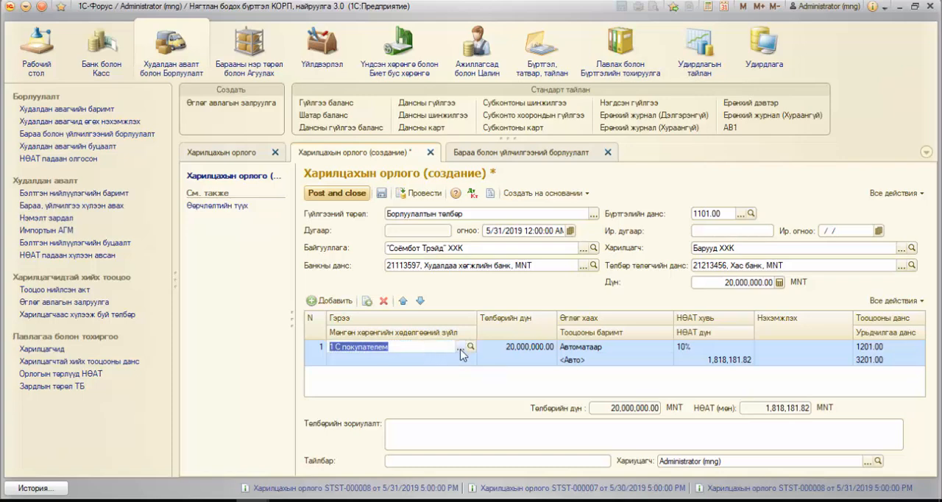
{"action": "left_click", "coordinate": [460, 346]}
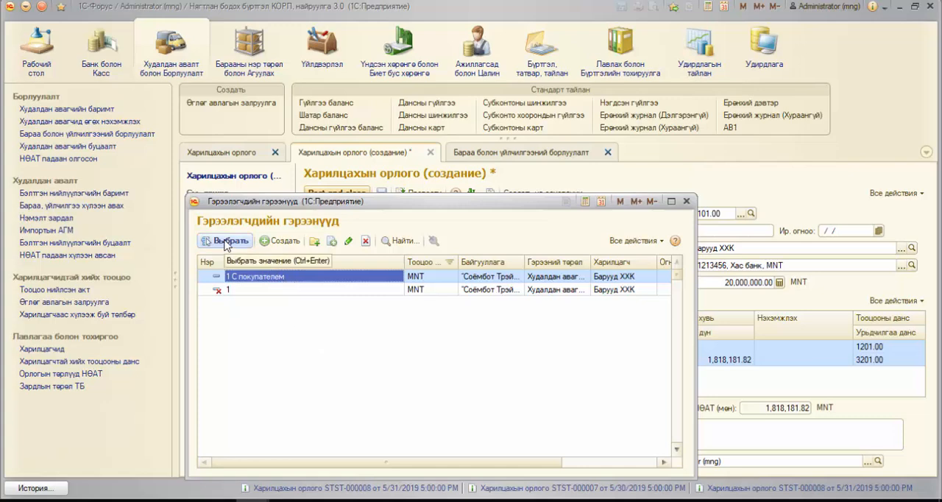
{"action": "left_click", "coordinate": [226, 241]}
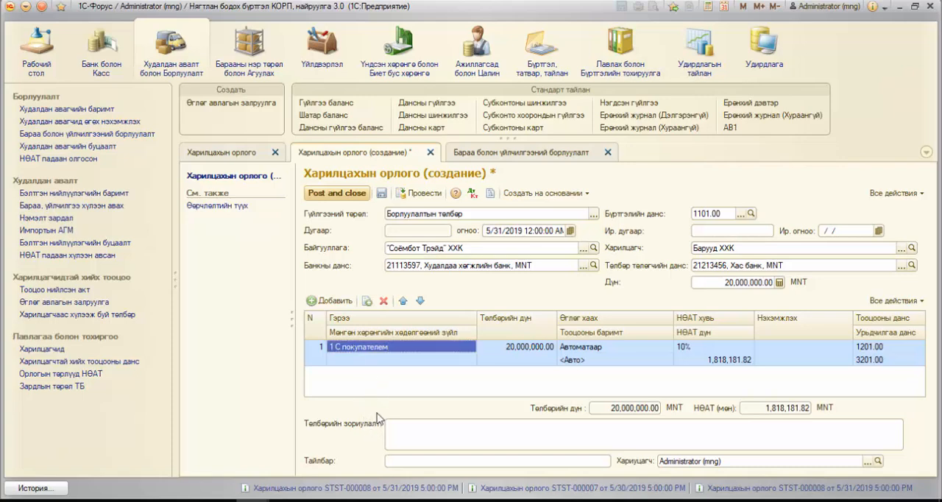
{"action": "left_click", "coordinate": [517, 352]}
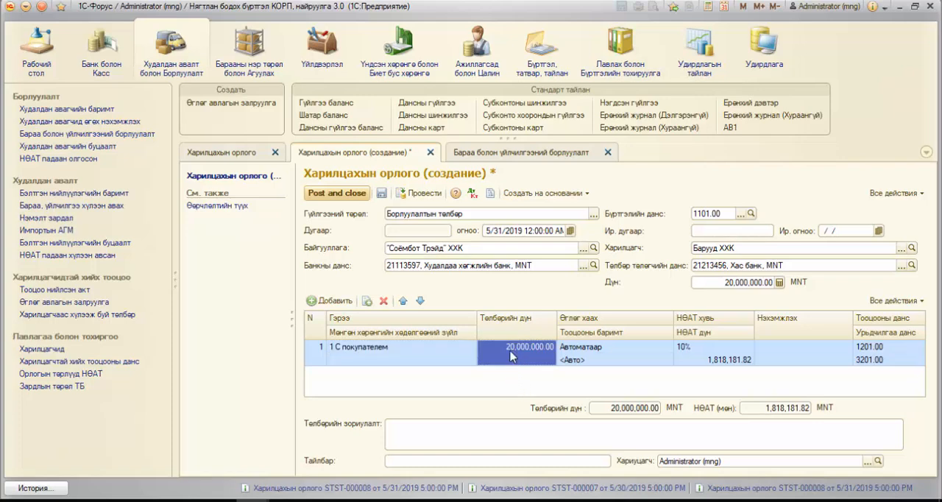
Step: Set the payment row's cash flow item (Мөнгөн хөрөнгийн хөдөлгөөний зүйл) to Харилцагчаас төлбөр орж ирэх
{"action": "left_click", "coordinate": [424, 361]}
{"action": "left_click", "coordinate": [454, 360]}
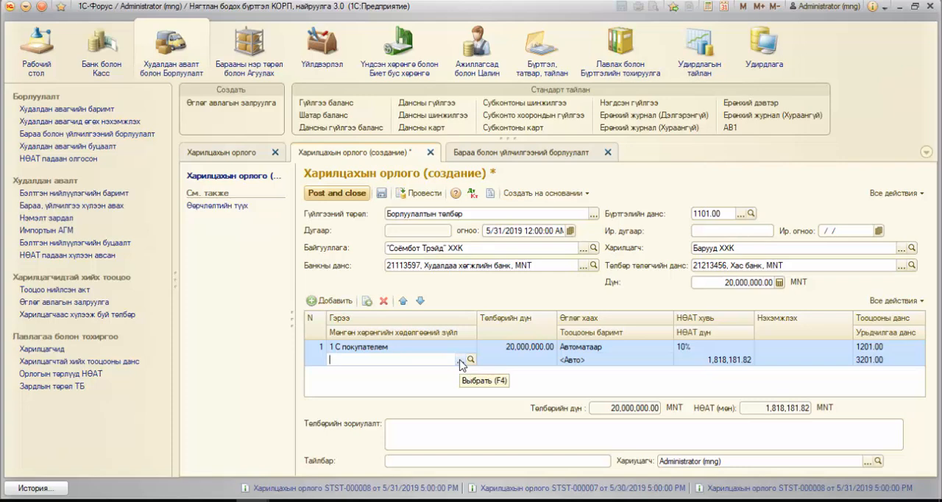
{"action": "left_click", "coordinate": [461, 360]}
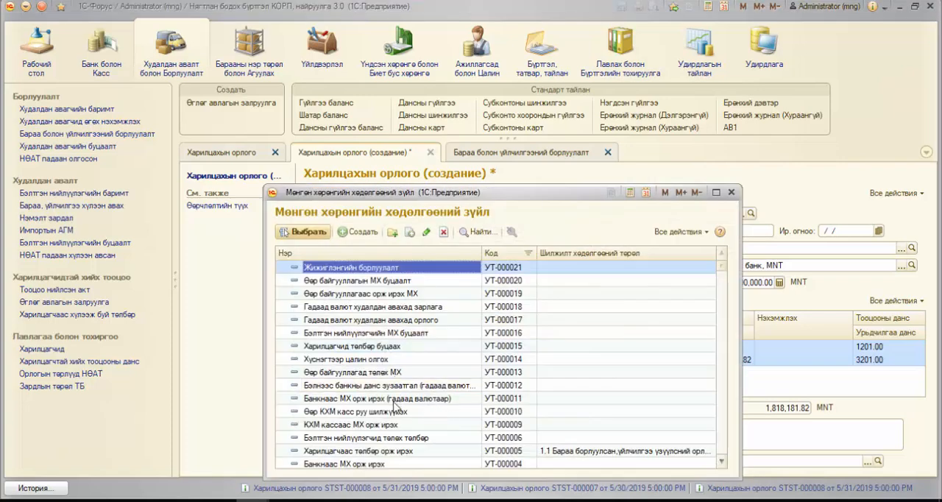
{"action": "left_click", "coordinate": [410, 452]}
{"action": "scroll", "coordinate": [403, 431], "scroll_direction": "down", "scroll_amount": 2}
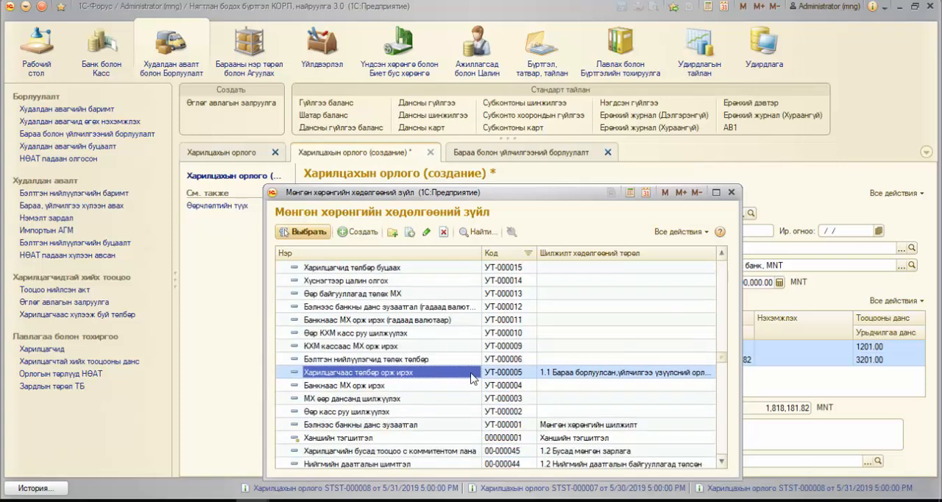
{"action": "left_click", "coordinate": [577, 374]}
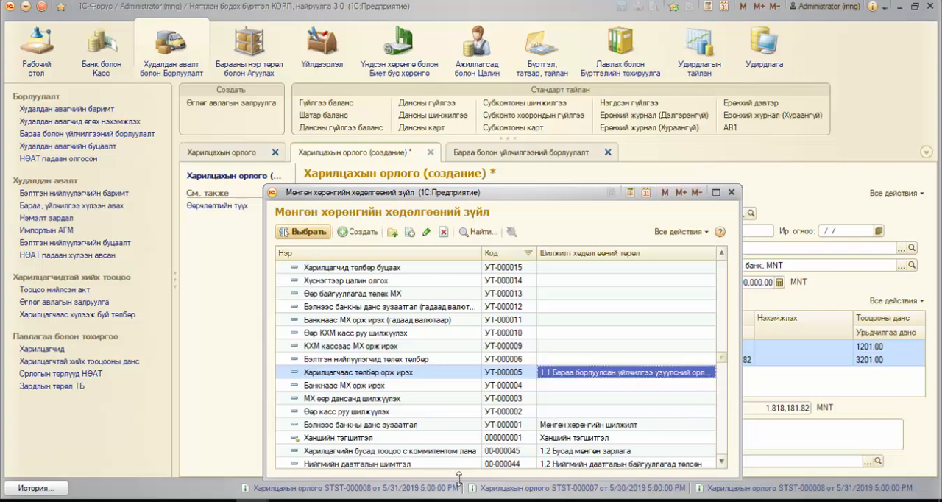
{"action": "left_click", "coordinate": [406, 373]}
{"action": "left_click", "coordinate": [326, 232]}
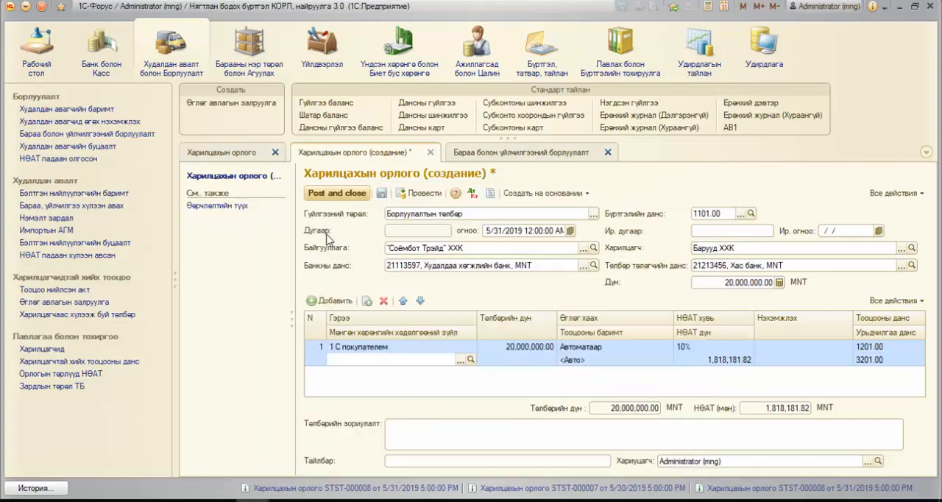
{"action": "left_click", "coordinate": [451, 388]}
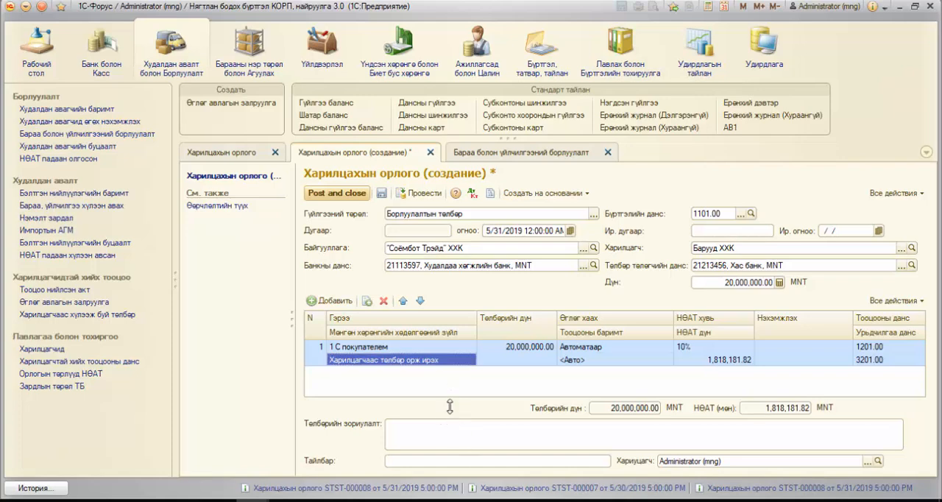
Step: Add a second payment row to the receipt with a payment amount of 50,000.00
{"action": "left_click", "coordinate": [513, 359]}
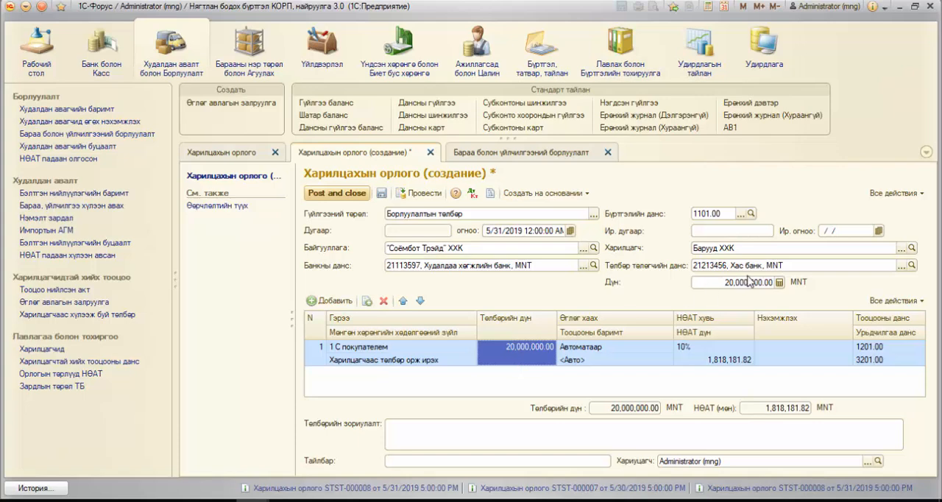
{"action": "left_click", "coordinate": [711, 287]}
{"action": "left_click", "coordinate": [525, 359]}
{"action": "left_click", "coordinate": [328, 301]}
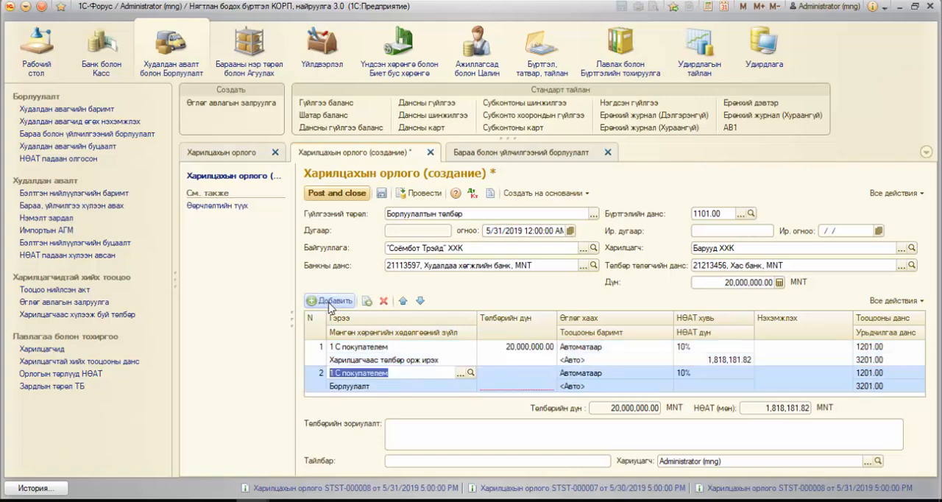
{"action": "left_click", "coordinate": [507, 378]}
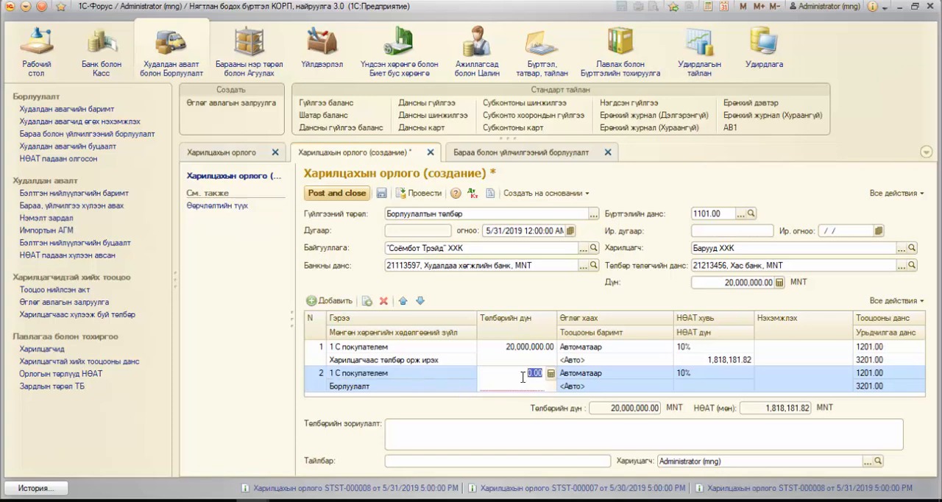
{"action": "type", "text": "50,000"}
{"action": "key", "text": "Tab"}
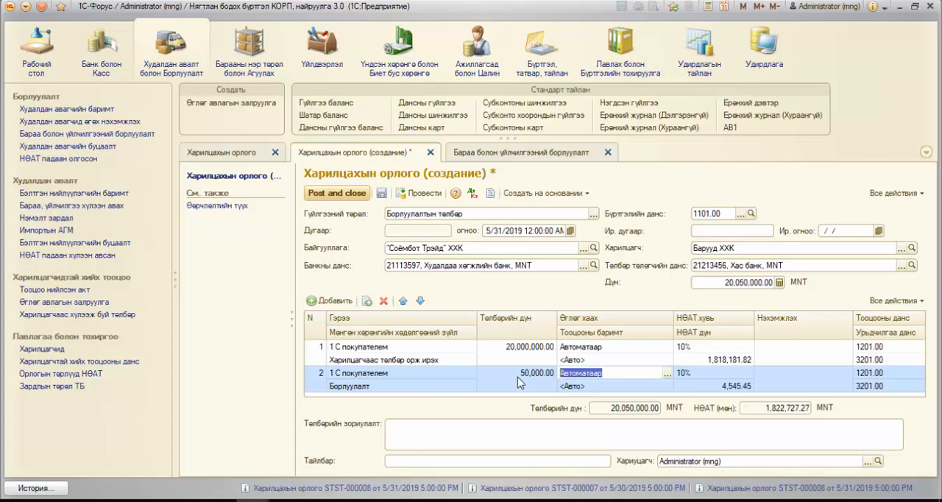
Step: Compare the row amounts with the receipt total and delete the second payment row
{"action": "left_click", "coordinate": [553, 347]}
{"action": "left_click", "coordinate": [746, 281]}
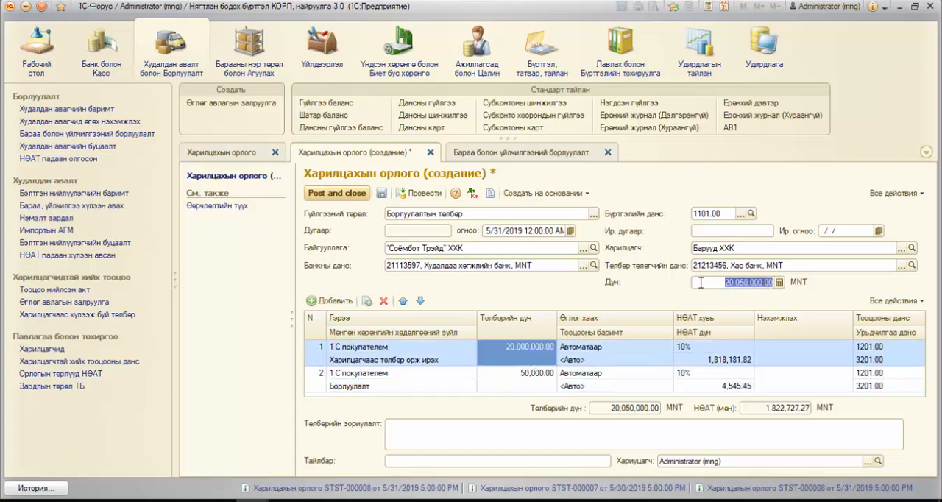
{"action": "left_click", "coordinate": [531, 370]}
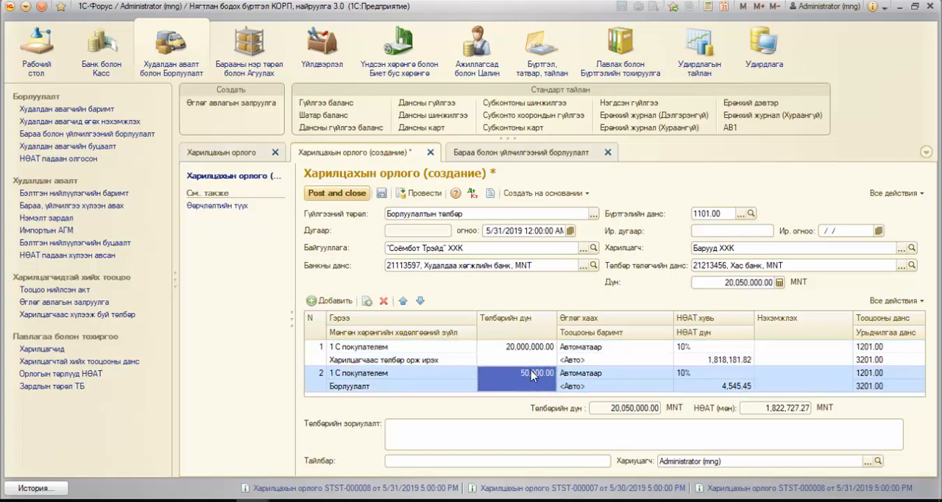
{"action": "left_click", "coordinate": [534, 362]}
{"action": "left_click", "coordinate": [541, 375]}
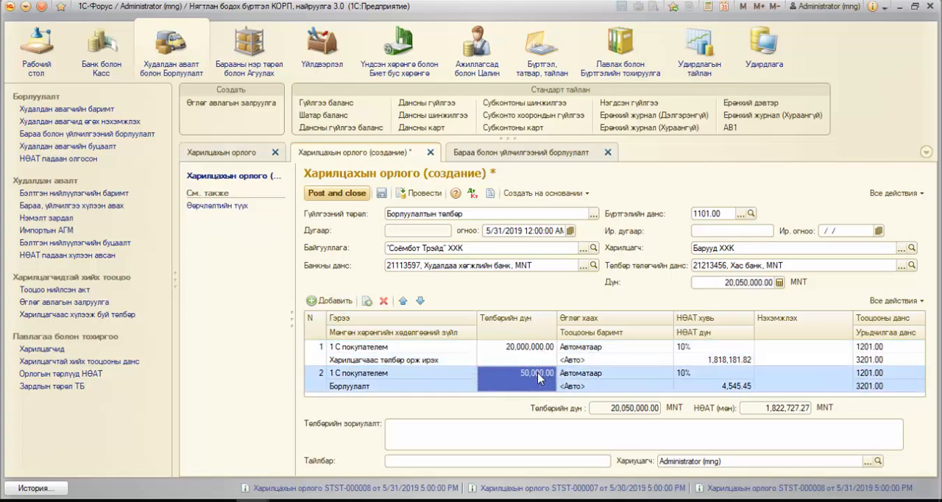
{"action": "left_click", "coordinate": [436, 386]}
{"action": "left_click", "coordinate": [383, 300]}
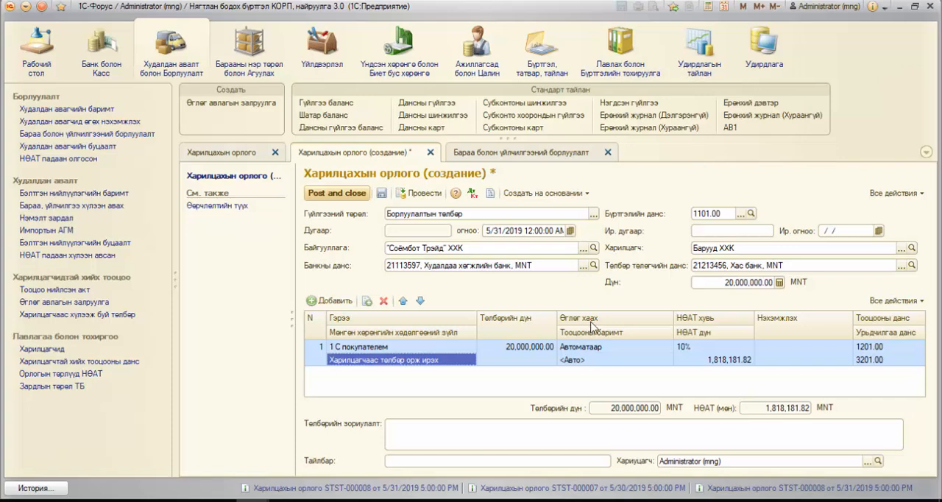
Step: Set the payment row's debt settlement method (Өглөг хаах) to Автоматаар
{"action": "left_click", "coordinate": [628, 350]}
{"action": "left_click", "coordinate": [633, 350]}
{"action": "left_click", "coordinate": [665, 344]}
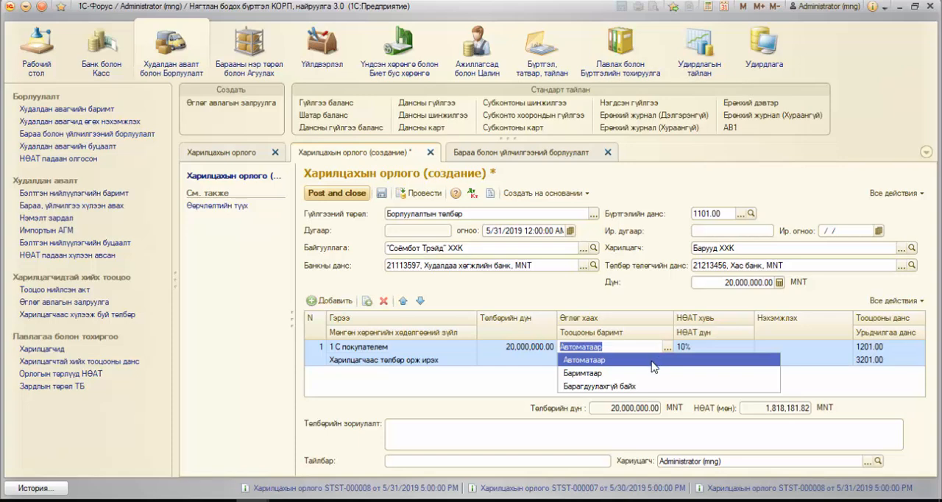
{"action": "left_click", "coordinate": [653, 360]}
Step: Compare the amounts of Барууд ХХК's sales documents with the receipt's amount, settlement account and advance account
{"action": "left_click", "coordinate": [711, 249]}
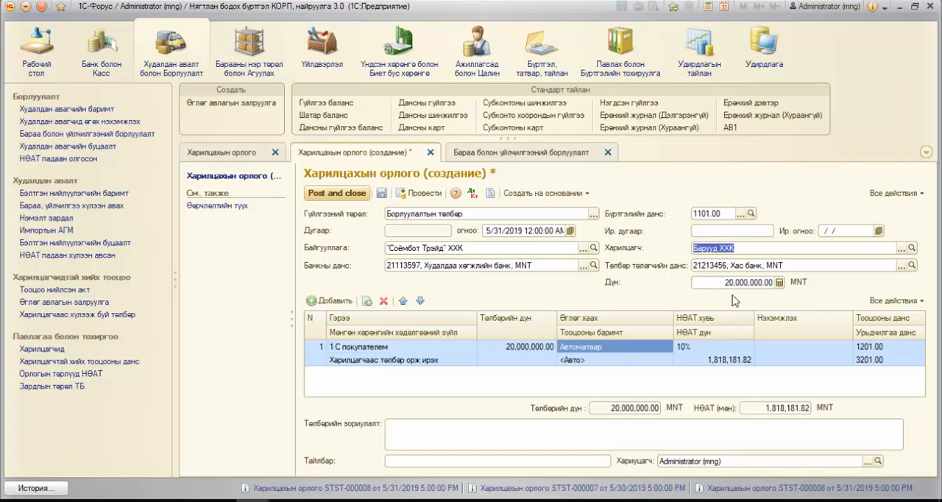
{"action": "left_click", "coordinate": [494, 154]}
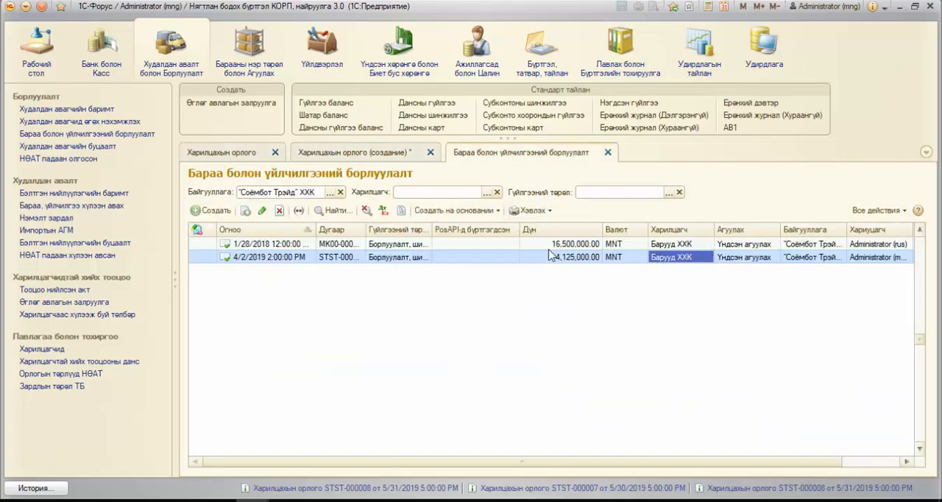
{"action": "left_click", "coordinate": [381, 156]}
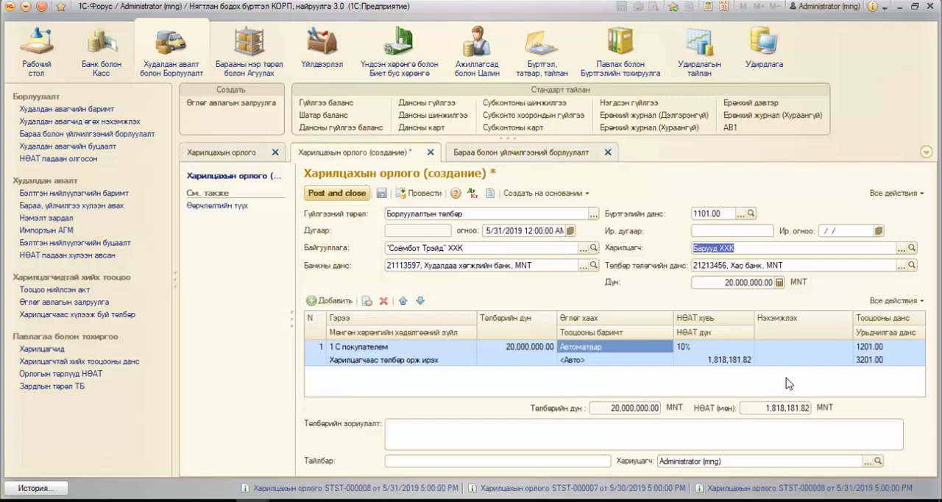
{"action": "left_click", "coordinate": [877, 351]}
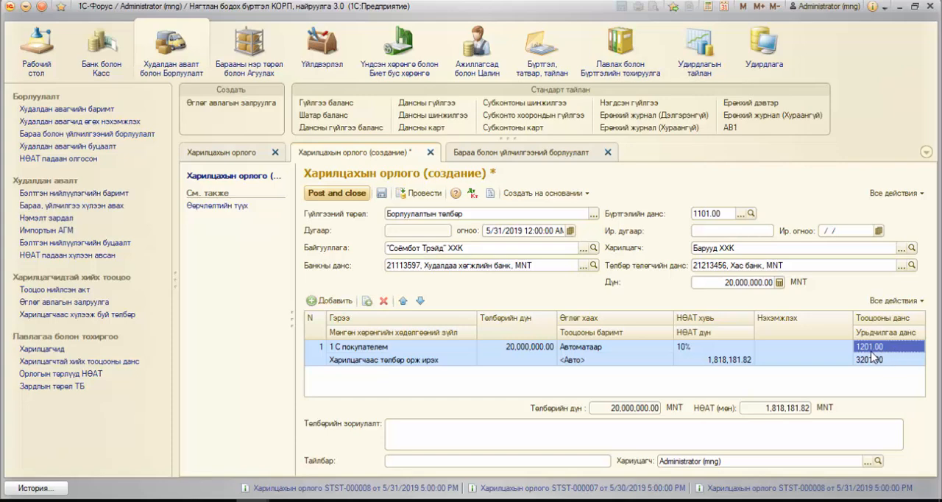
{"action": "left_click", "coordinate": [876, 360]}
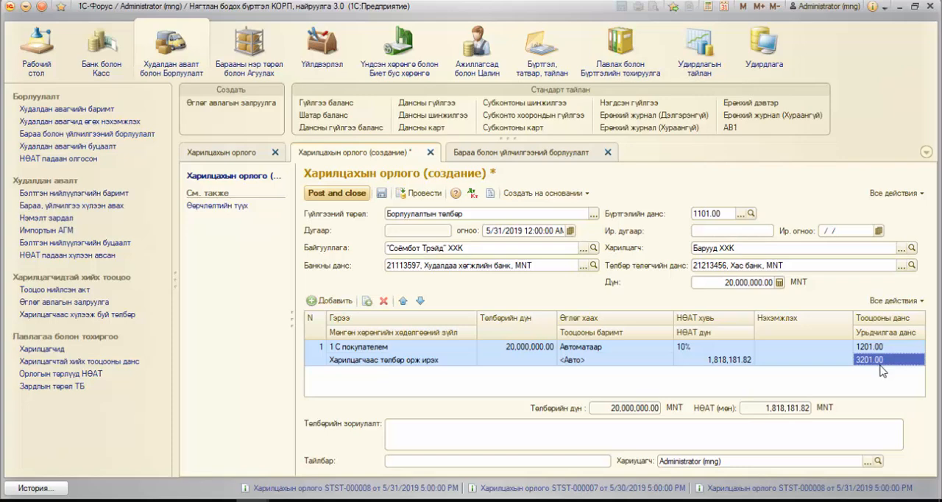
{"action": "left_click", "coordinate": [786, 251]}
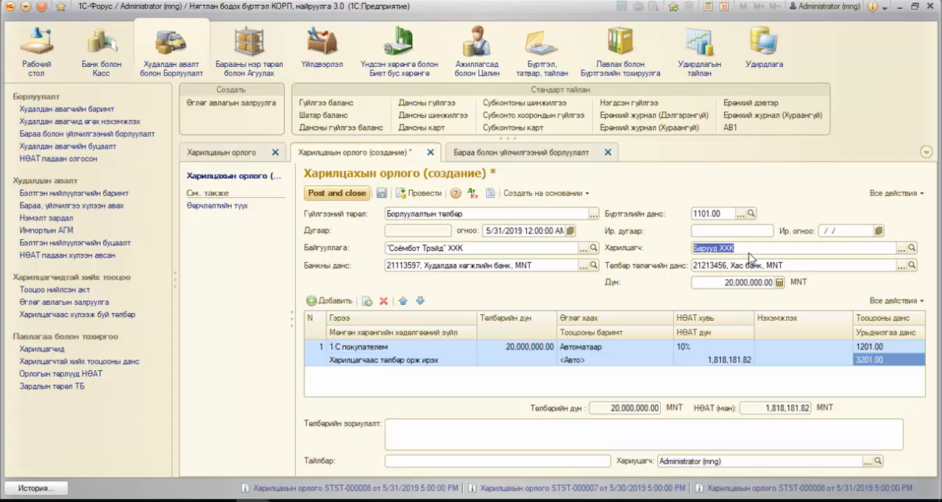
{"action": "left_click", "coordinate": [502, 155]}
{"action": "left_click", "coordinate": [579, 246]}
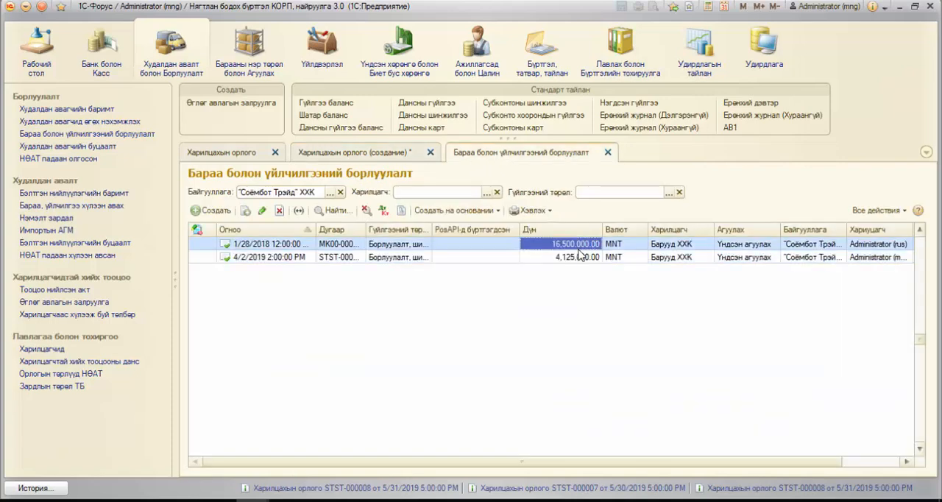
{"action": "left_click", "coordinate": [580, 258]}
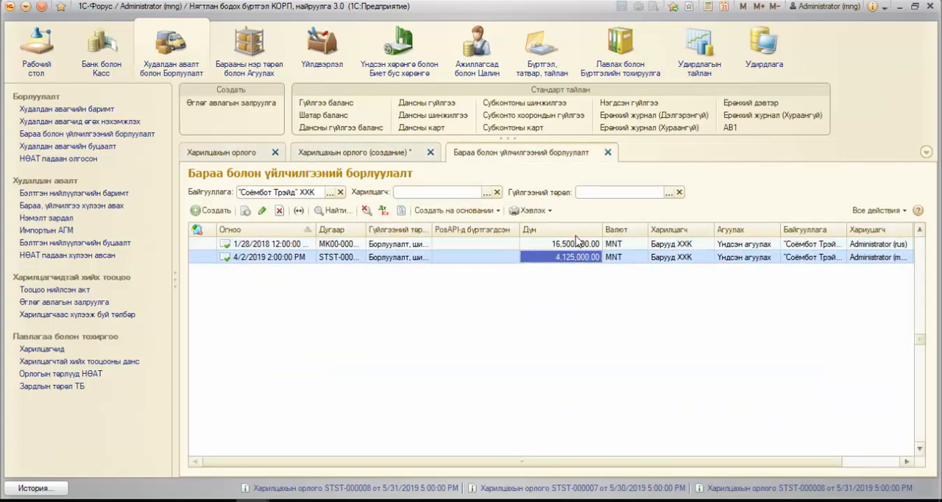
Step: Close the Бараа болон үйлчилгээний борлуулалт list and post the new bank receipt while keeping it open
{"action": "left_click", "coordinate": [609, 153]}
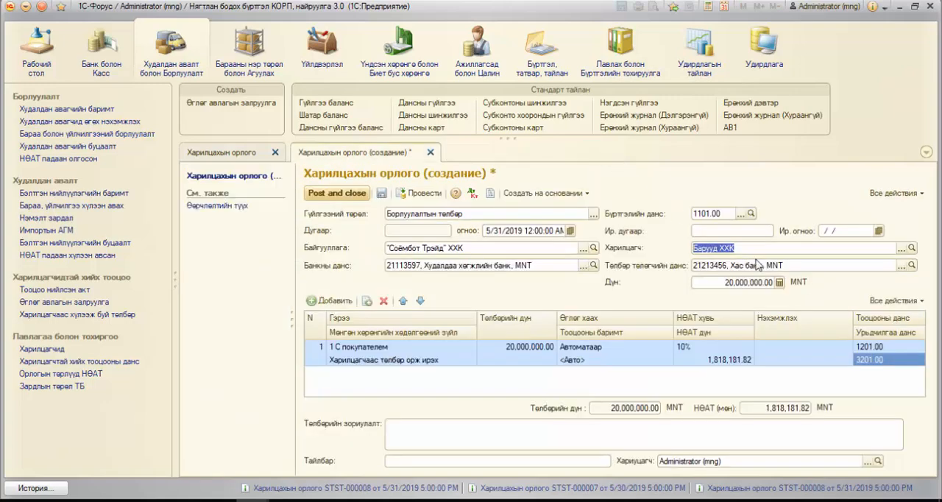
{"action": "left_click", "coordinate": [880, 352]}
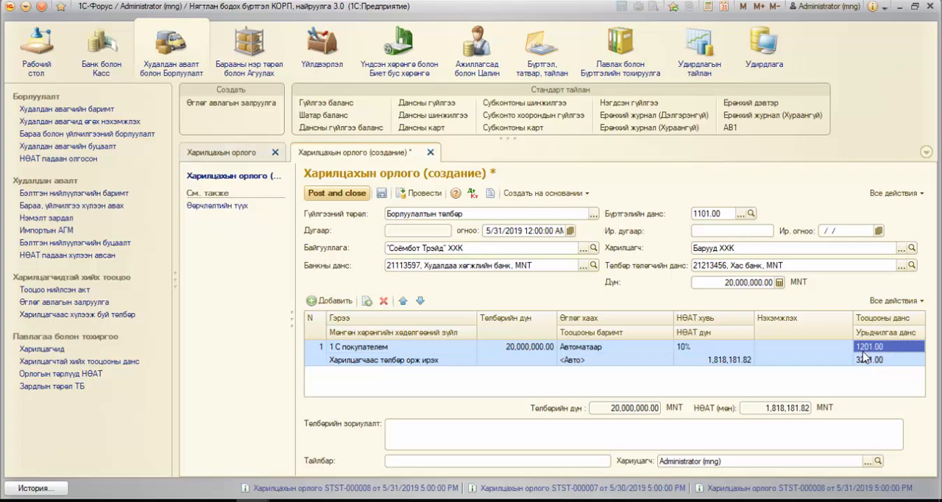
{"action": "left_click", "coordinate": [412, 198]}
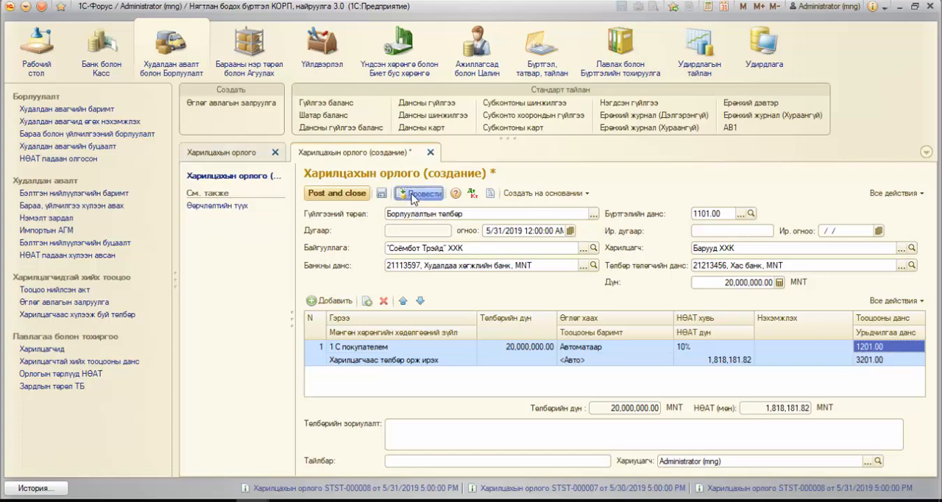
Step: Post the bank receipt and compare the debit accounts, credit accounts and amounts of its ledger entries
{"action": "left_click", "coordinate": [412, 194]}
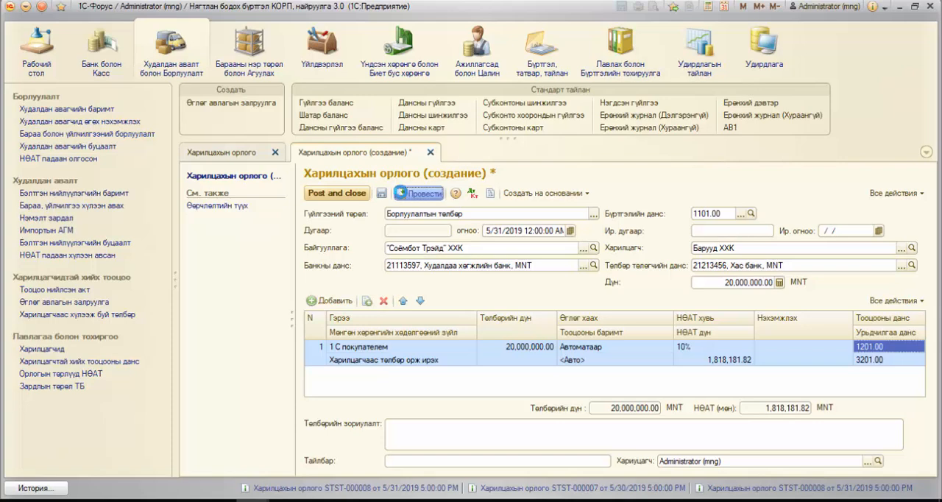
{"action": "left_click", "coordinate": [473, 195]}
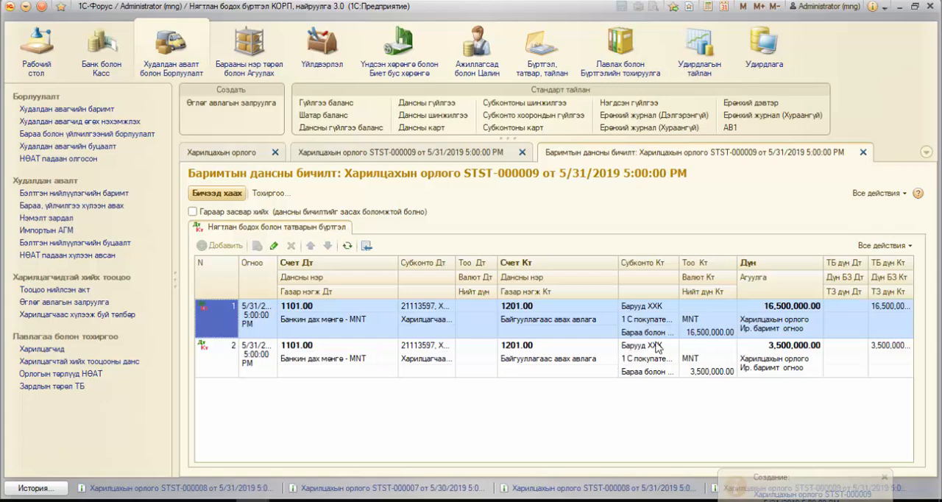
{"action": "left_click", "coordinate": [780, 307]}
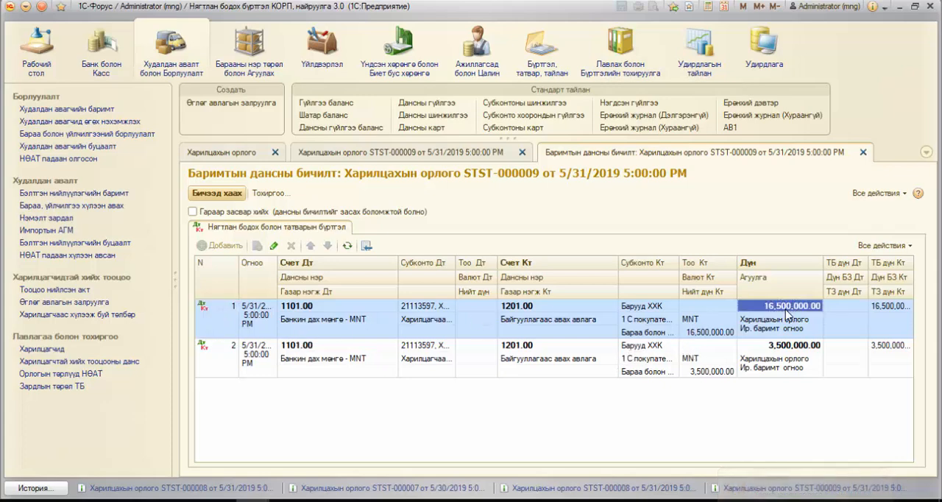
{"action": "left_click", "coordinate": [806, 351]}
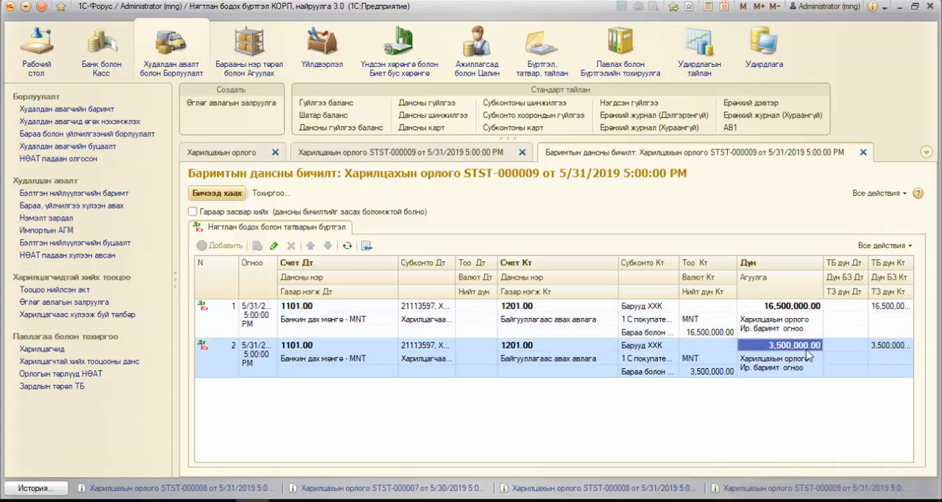
{"action": "left_click", "coordinate": [789, 313]}
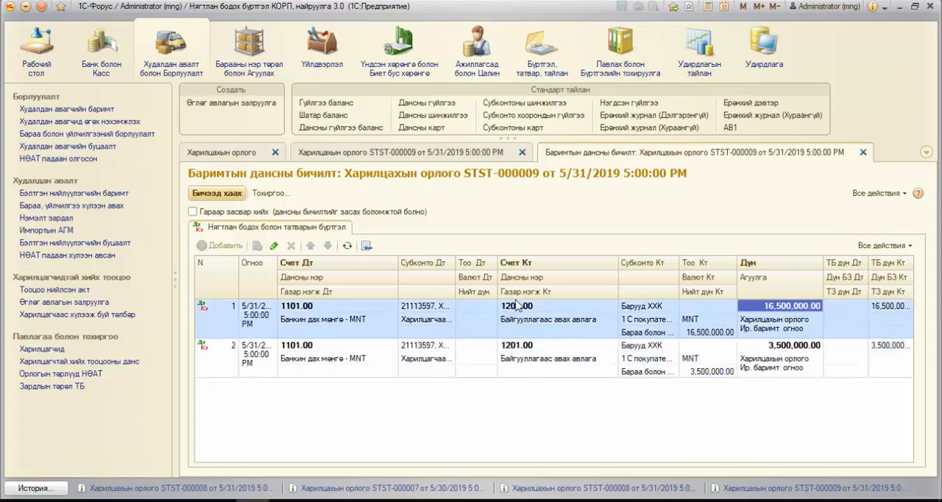
{"action": "left_click", "coordinate": [518, 306]}
{"action": "left_click", "coordinate": [527, 347]}
{"action": "left_click", "coordinate": [317, 312]}
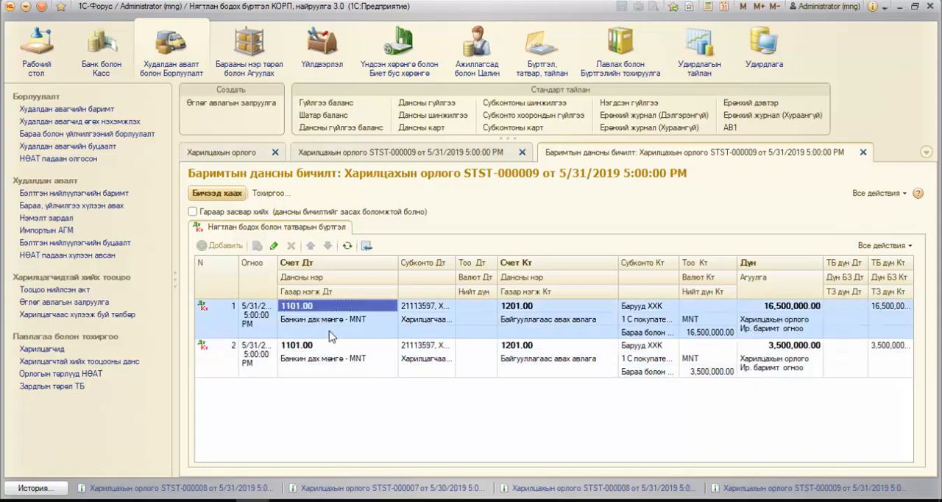
{"action": "left_click", "coordinate": [333, 348]}
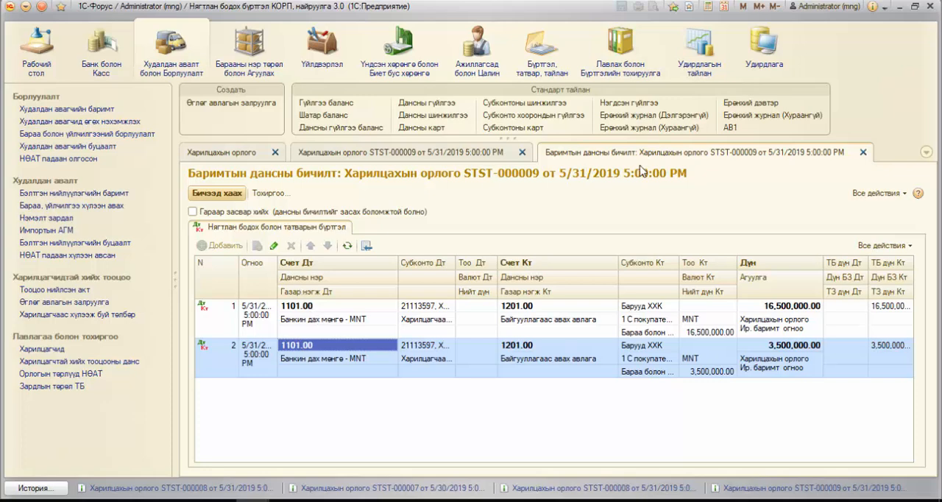
{"action": "left_click", "coordinate": [863, 153]}
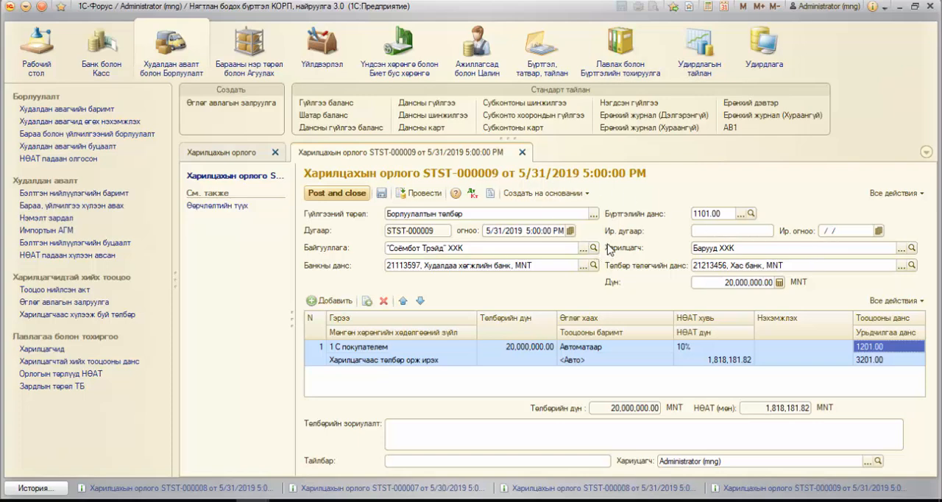
Step: Set the receipt's amount (Дүн) to 25,000,000 MNT and post the changed document again
{"action": "left_click", "coordinate": [713, 280]}
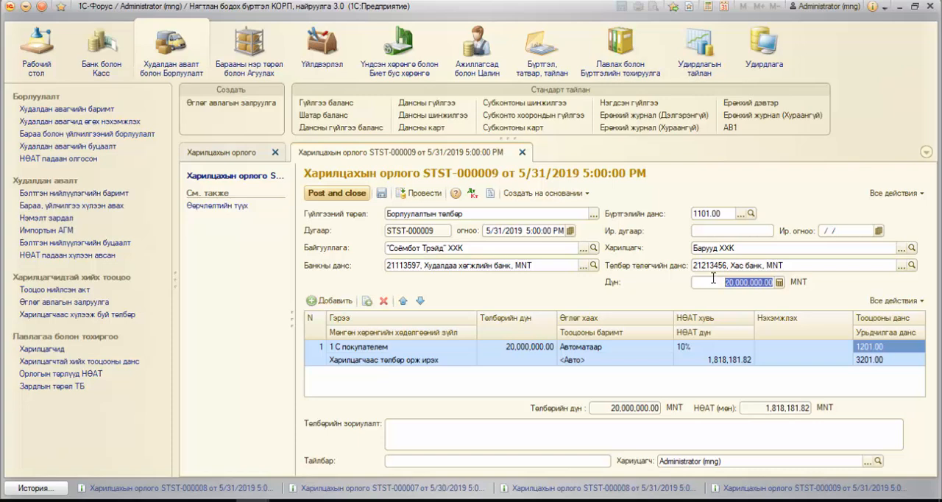
{"action": "type", "text": "2"}
{"action": "key", "text": "Return"}
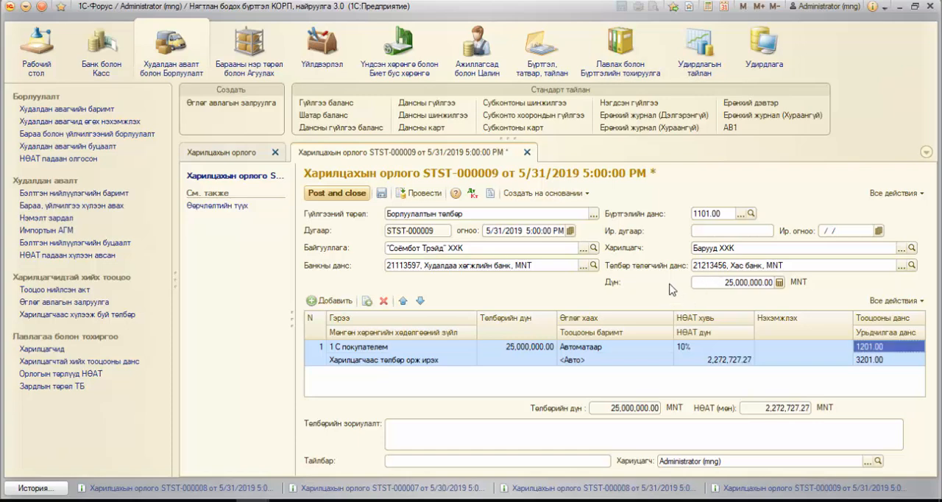
{"action": "left_click", "coordinate": [436, 195]}
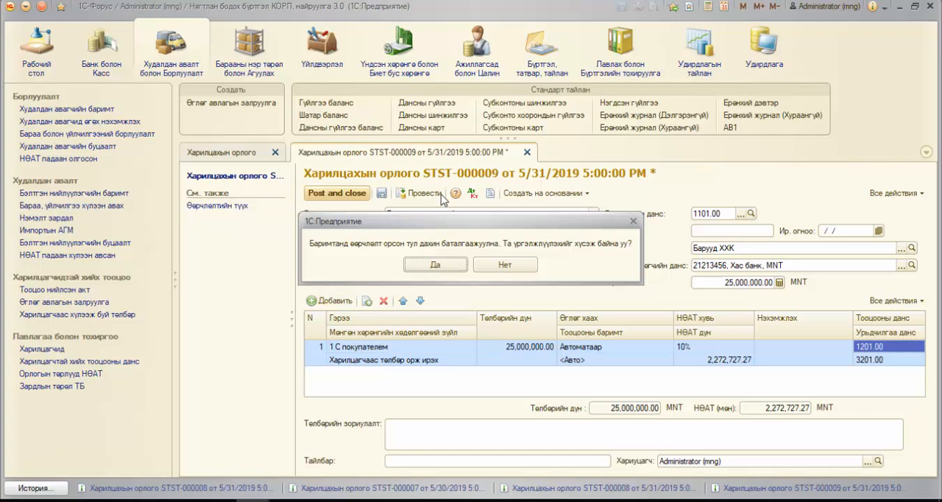
{"action": "left_click", "coordinate": [439, 265]}
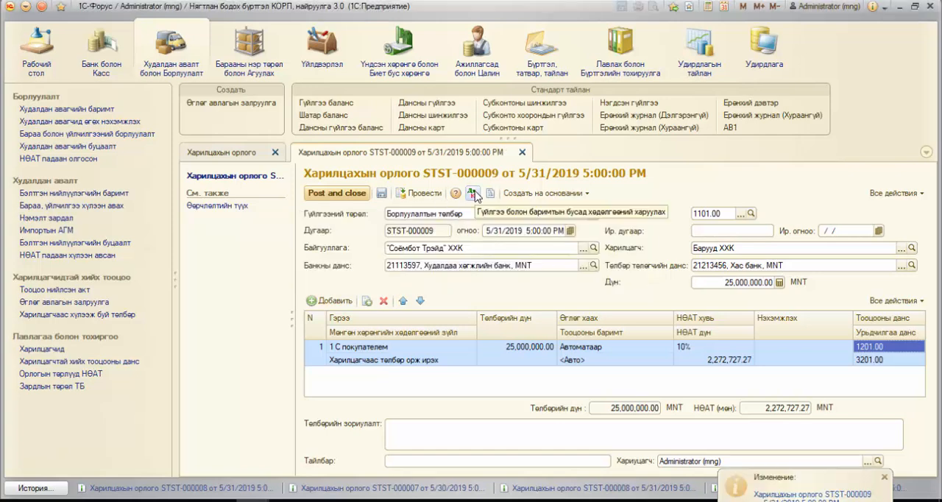
Step: Review how the reposted receipt's ledger entries split the payment between the receivable account and the advance account
{"action": "left_click", "coordinate": [474, 194]}
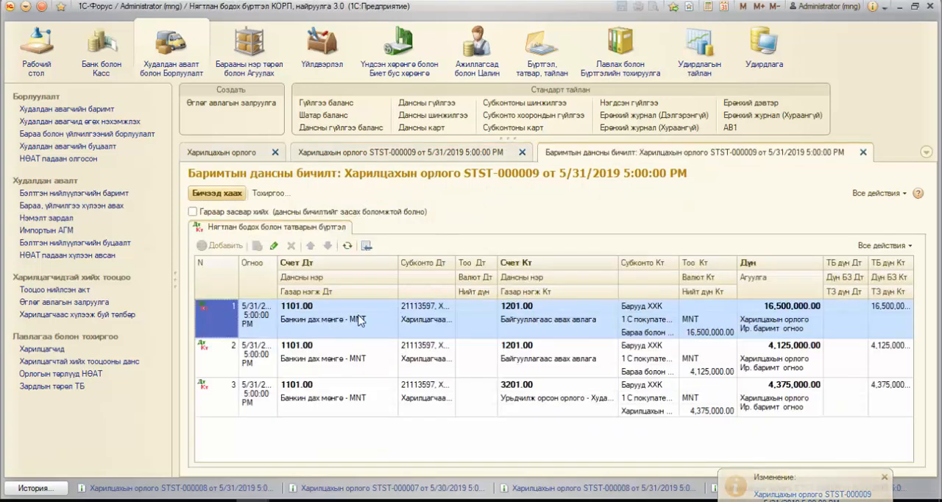
{"action": "left_click", "coordinate": [358, 319]}
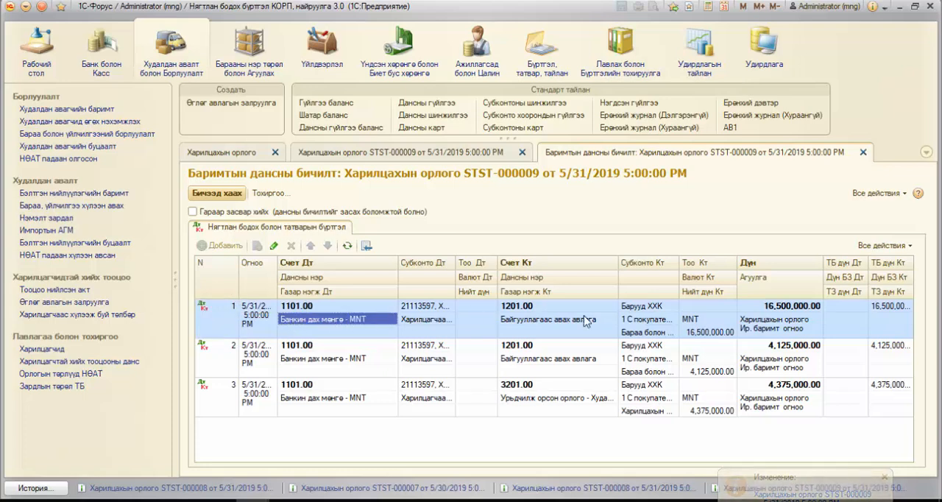
{"action": "left_click", "coordinate": [777, 308]}
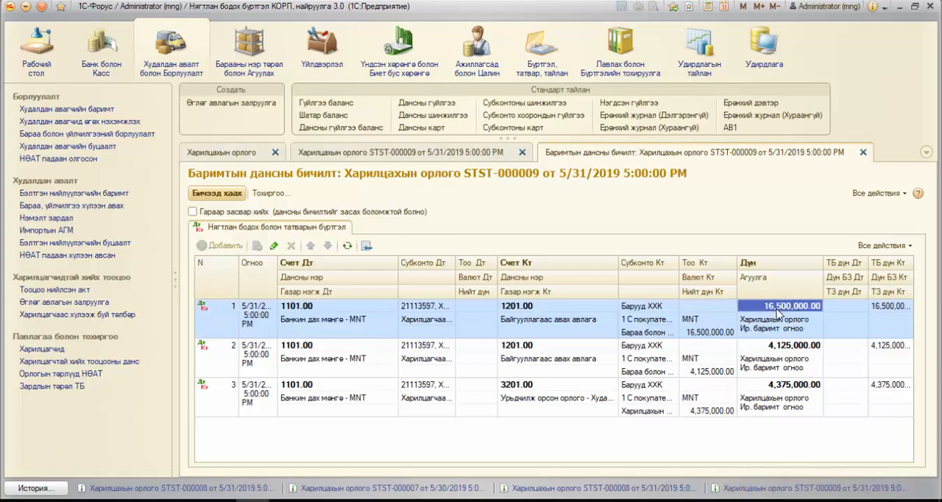
{"action": "left_click", "coordinate": [791, 346]}
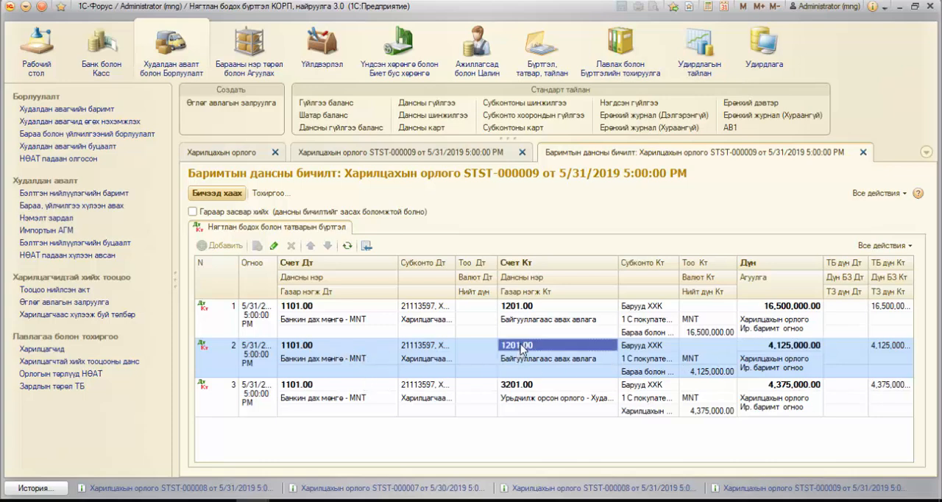
{"action": "left_click", "coordinate": [782, 387]}
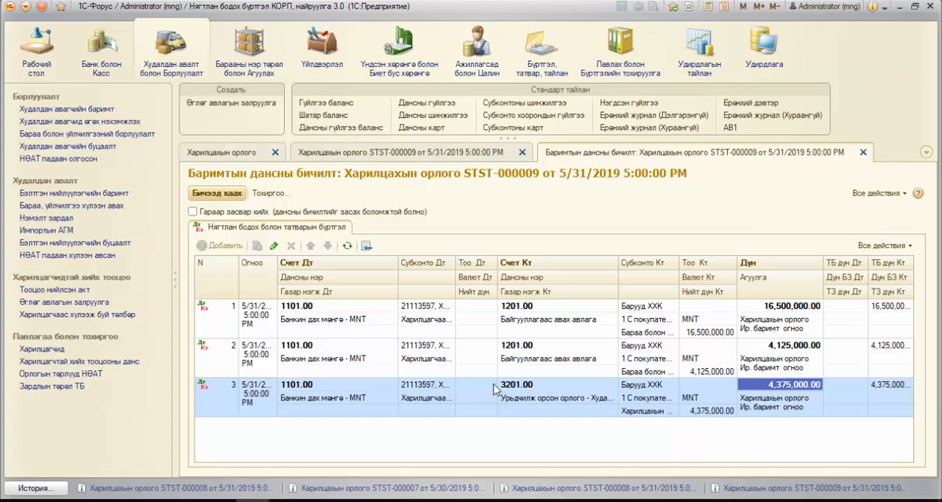
{"action": "left_click", "coordinate": [526, 387]}
{"action": "left_click", "coordinate": [526, 388]}
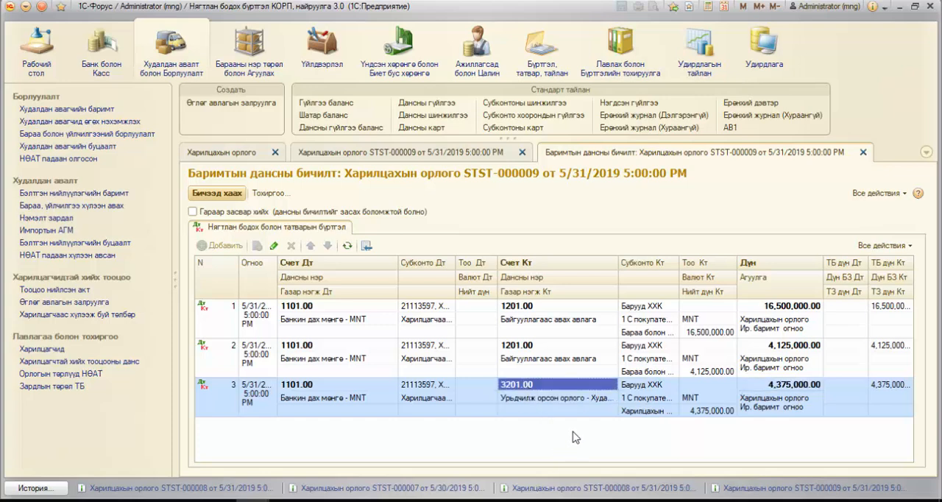
{"action": "left_click", "coordinate": [863, 152]}
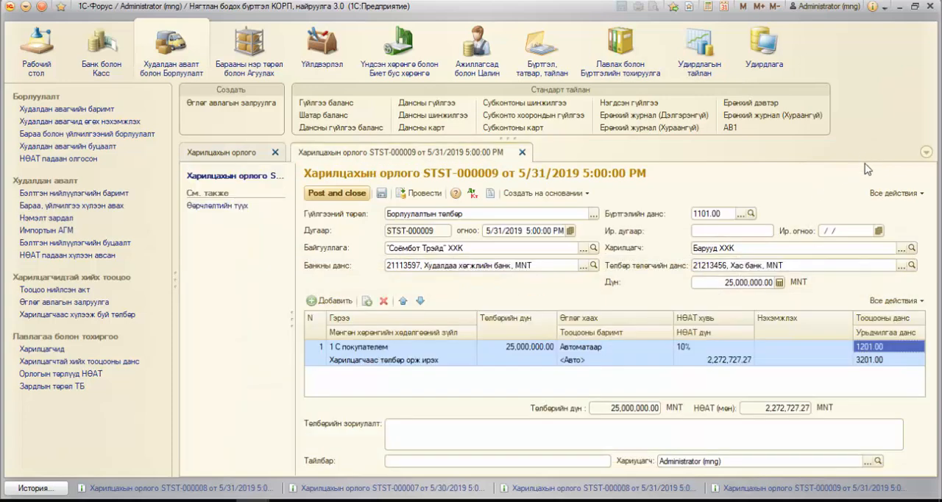
Step: Set the payment row's debt settlement method (Өглөг хаах) to Баримтаар
{"action": "double_click", "coordinate": [663, 348]}
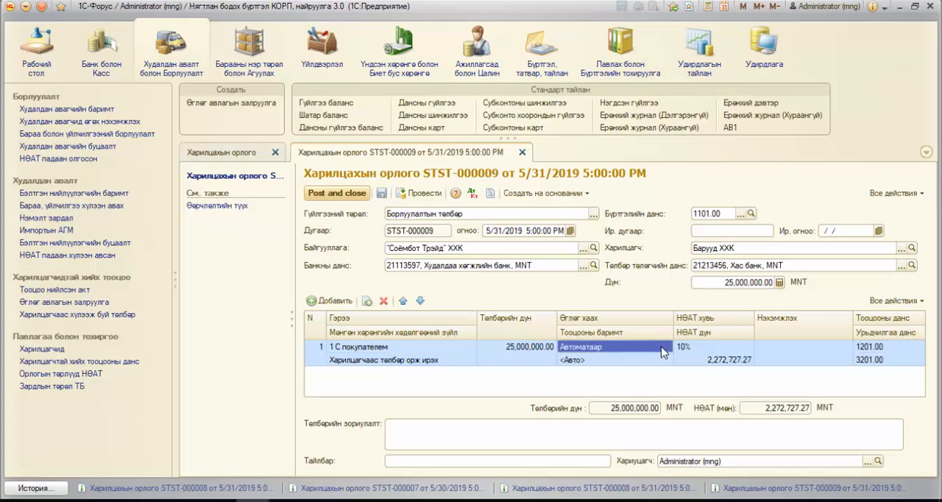
{"action": "left_click", "coordinate": [664, 348]}
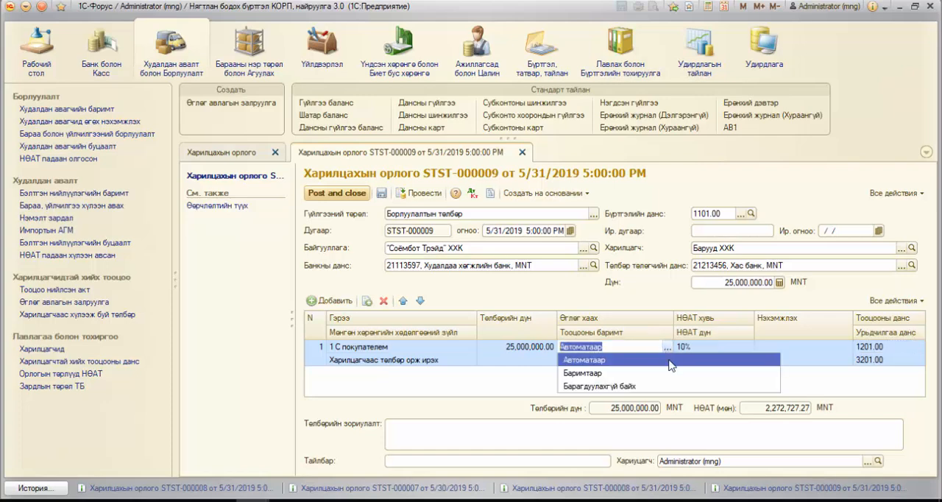
{"action": "left_click", "coordinate": [626, 374]}
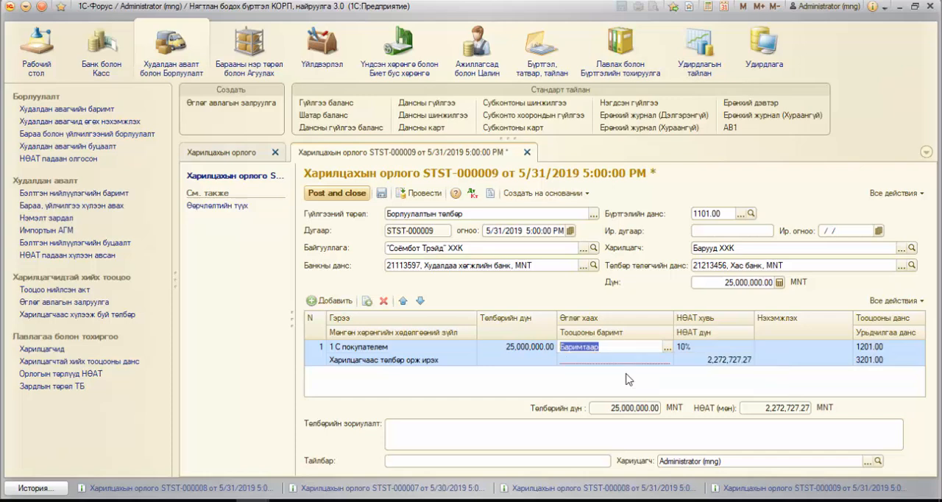
Step: Compare the open sales documents and choose the 1/28/2018 document for 16,500,000 MNT as the payment row's settlement document (Тооцооны баримт)
{"action": "left_click", "coordinate": [638, 360]}
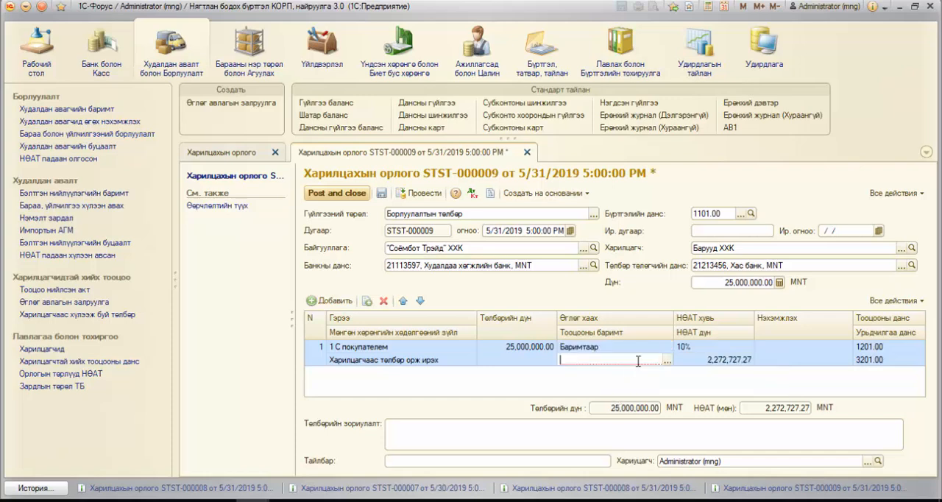
{"action": "left_click", "coordinate": [667, 360]}
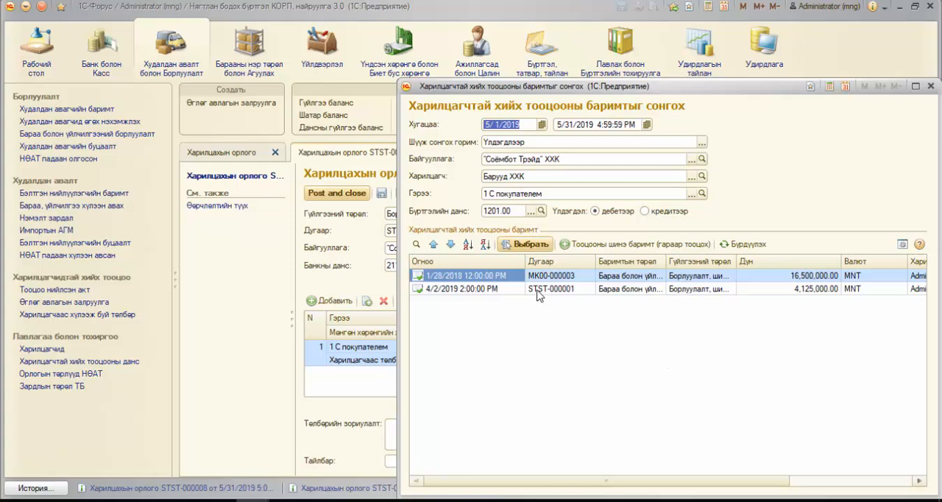
{"action": "left_click", "coordinate": [485, 289]}
{"action": "left_click", "coordinate": [489, 277]}
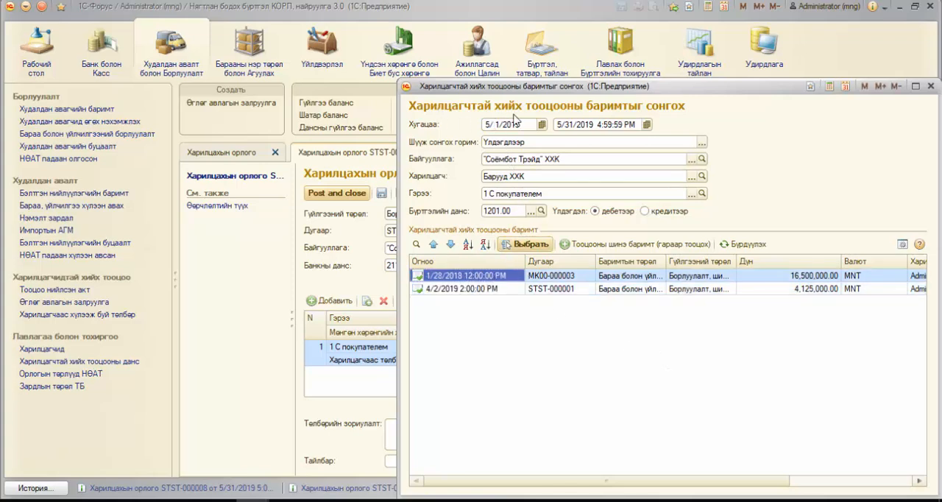
{"action": "left_click", "coordinate": [506, 211]}
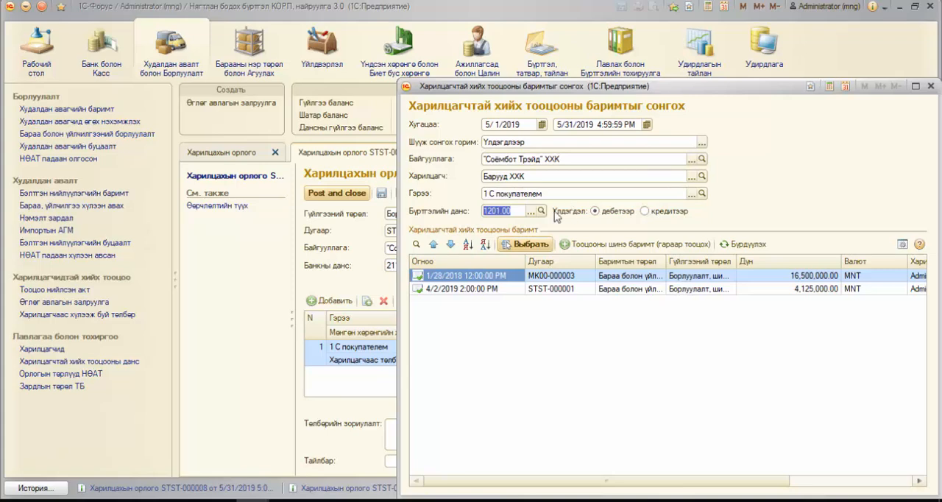
{"action": "left_click", "coordinate": [487, 288]}
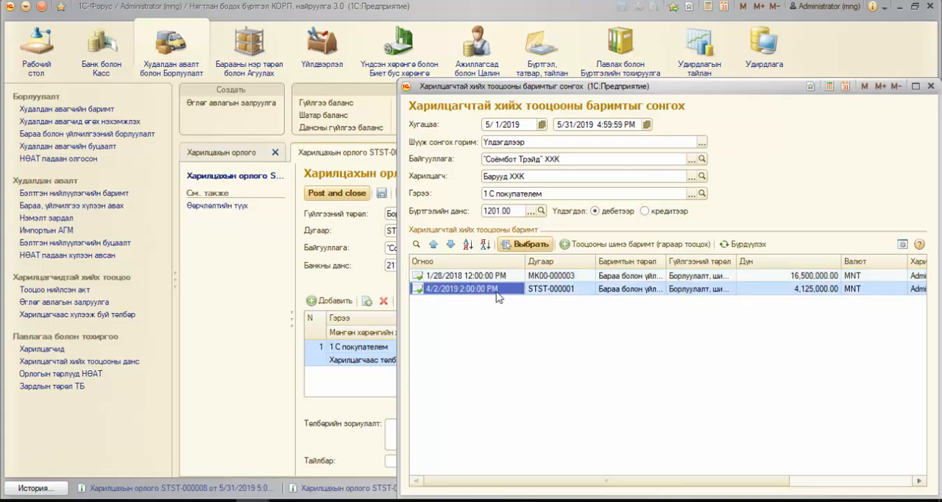
{"action": "left_click", "coordinate": [503, 276]}
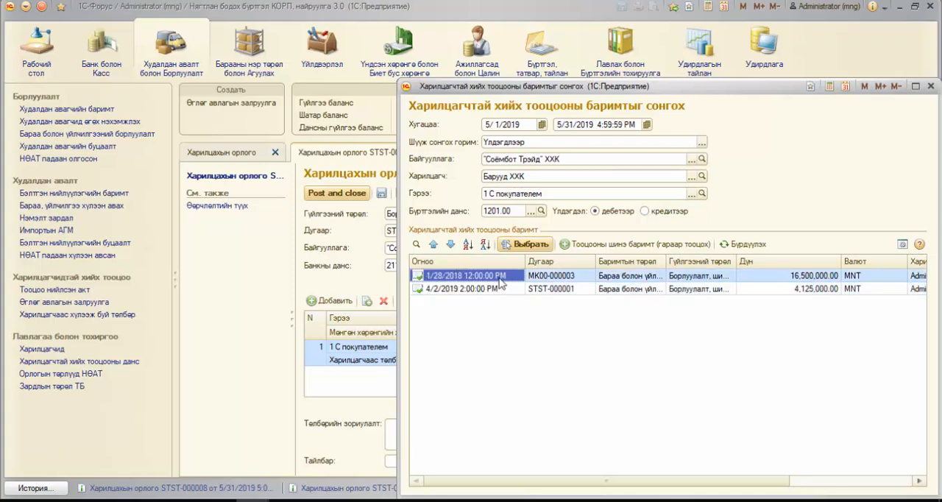
{"action": "left_click", "coordinate": [527, 245]}
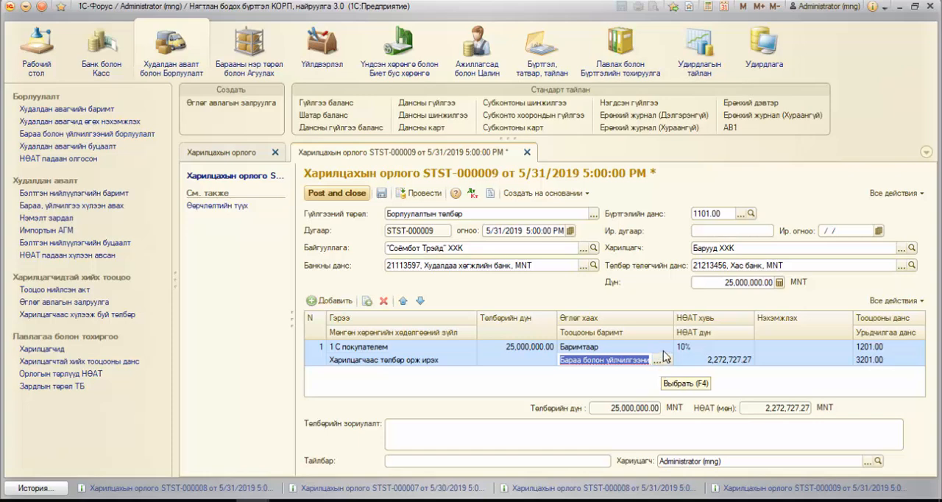
Step: Change the payment row's debt settlement method to Барагдуулахгүй байх and check its settlement and advance accounts
{"action": "left_click", "coordinate": [666, 347]}
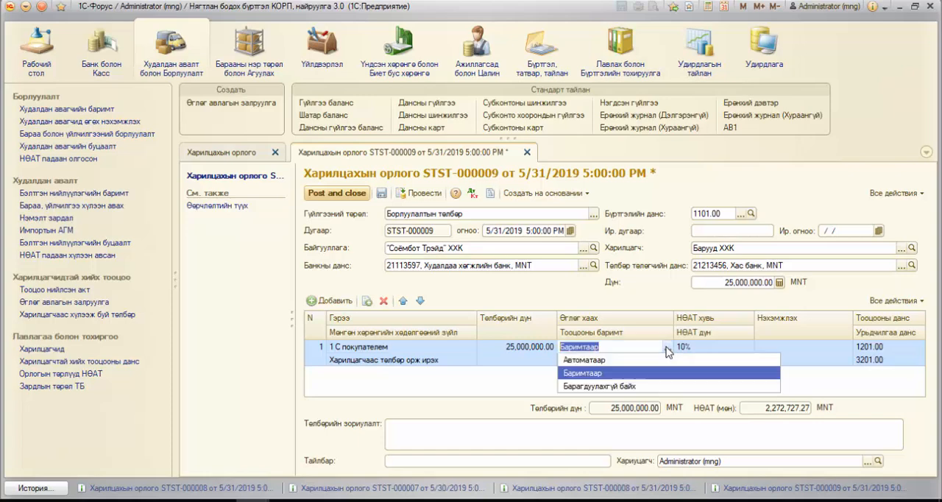
{"action": "left_click", "coordinate": [612, 386]}
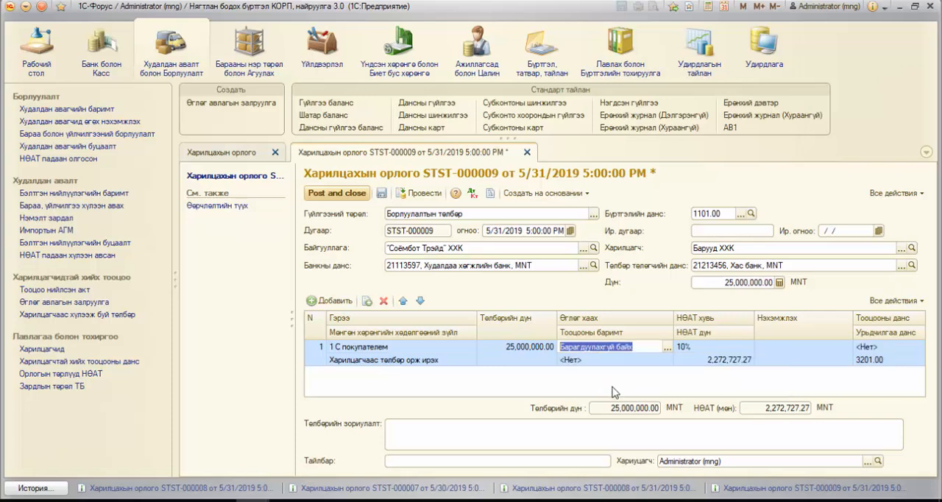
{"action": "left_click", "coordinate": [910, 348]}
{"action": "left_click", "coordinate": [886, 361]}
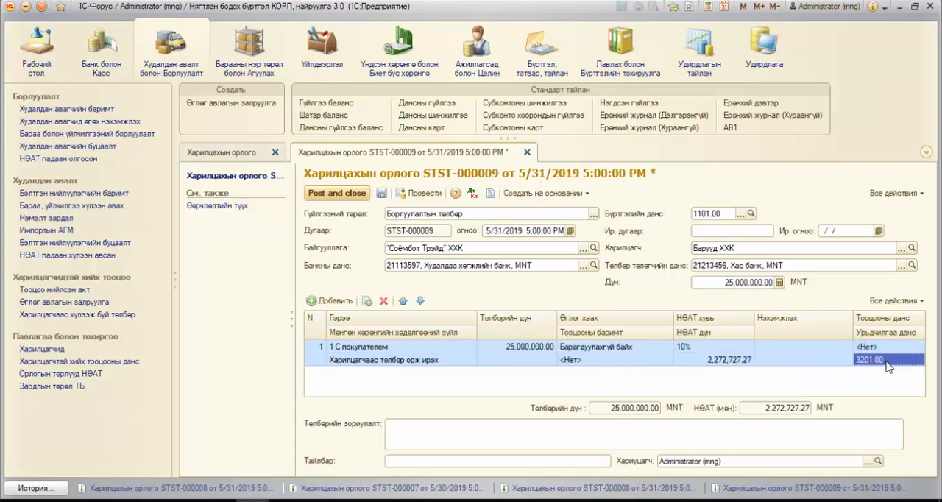
Step: Return the payment row's debt settlement method to Автоматаар
{"action": "left_click", "coordinate": [643, 349]}
{"action": "left_click", "coordinate": [643, 349]}
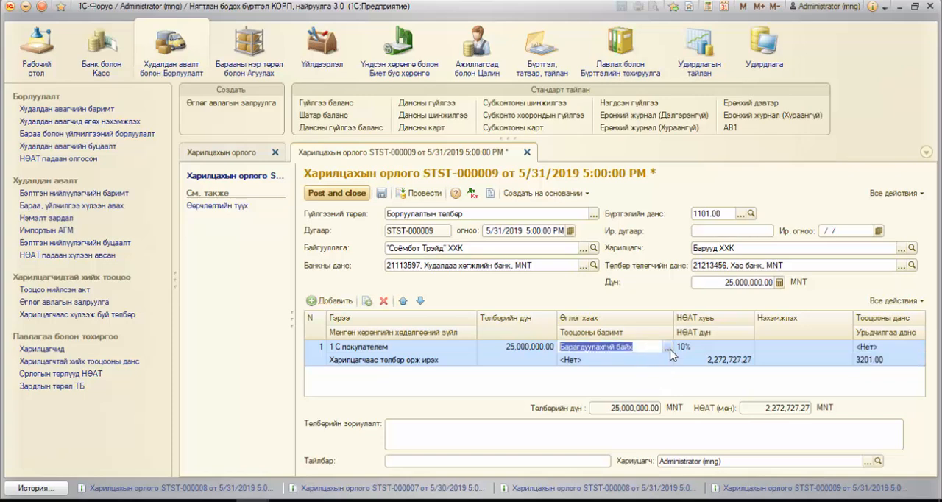
{"action": "left_click", "coordinate": [642, 361]}
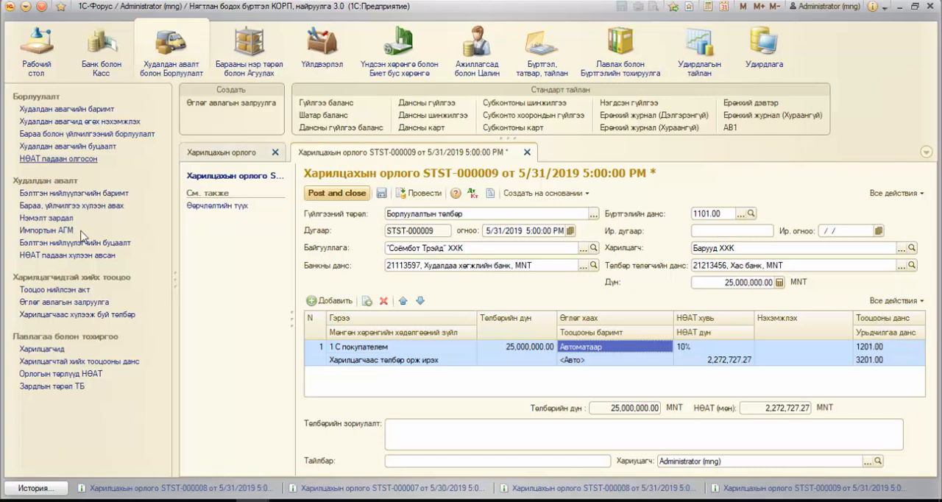
Step: Check the customer settlement and received advance accounts in the first Харилцагчтай хийх тооцооны данс entry, then close the entry and list
{"action": "left_click", "coordinate": [108, 363]}
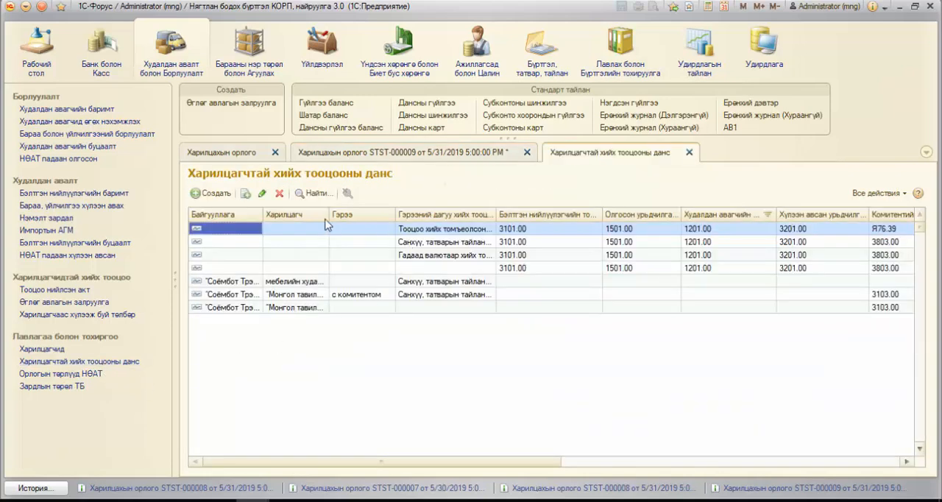
{"action": "double_click", "coordinate": [426, 231]}
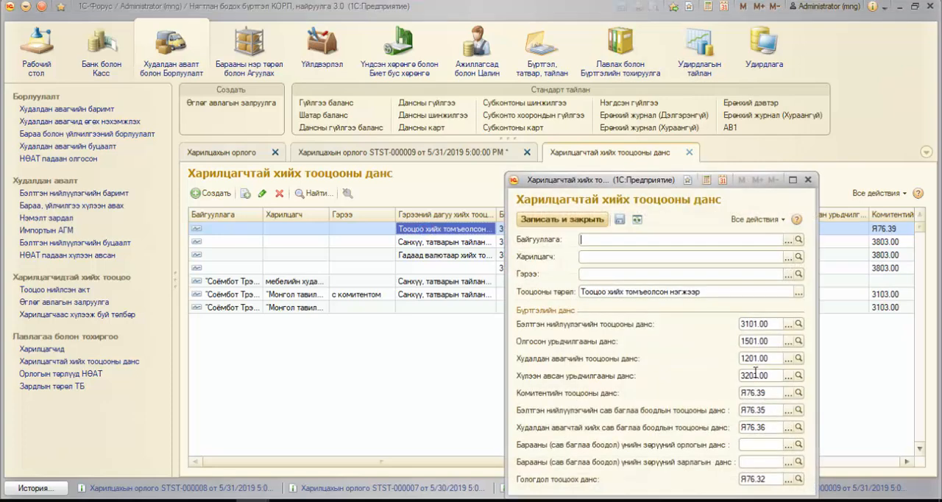
{"action": "left_click", "coordinate": [755, 358]}
{"action": "left_click", "coordinate": [755, 375]}
{"action": "left_click", "coordinate": [808, 180]}
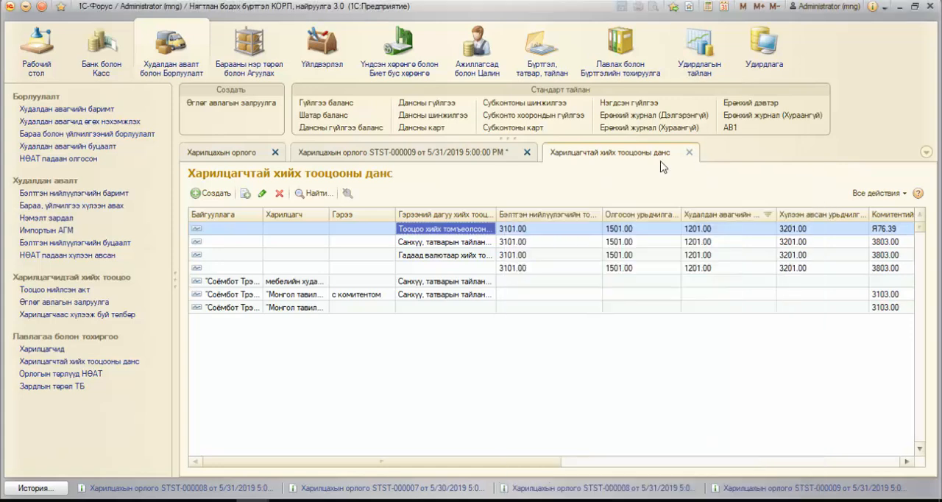
{"action": "left_click", "coordinate": [688, 153]}
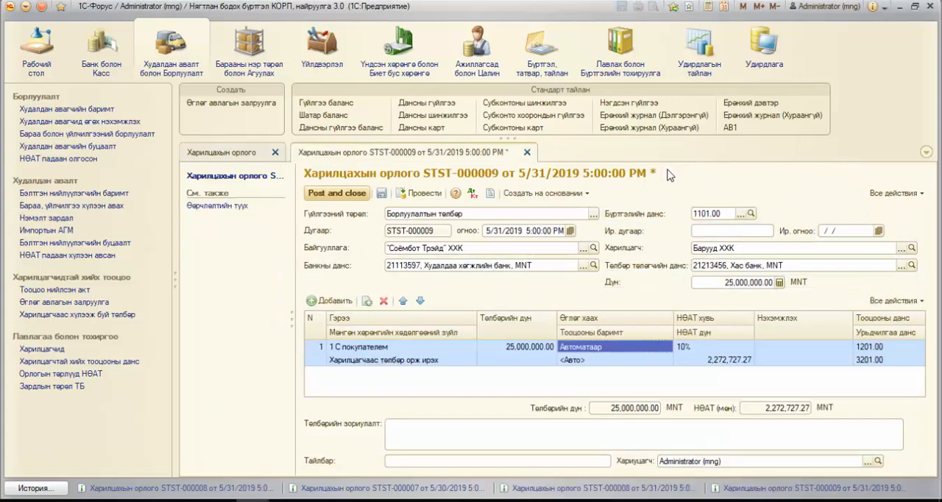